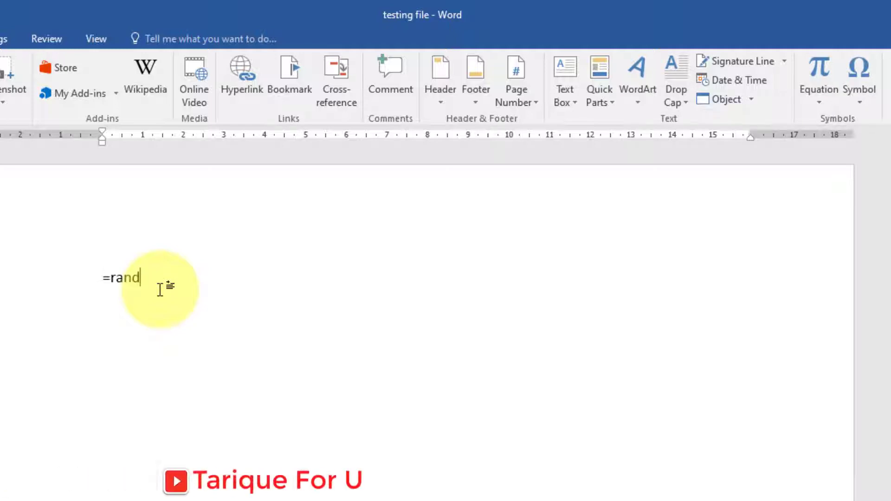
# - Complete the =rand() formula to generate sample paragraphs, then scroll down through them
pyautogui.write('()')
pyautogui.press('Return')
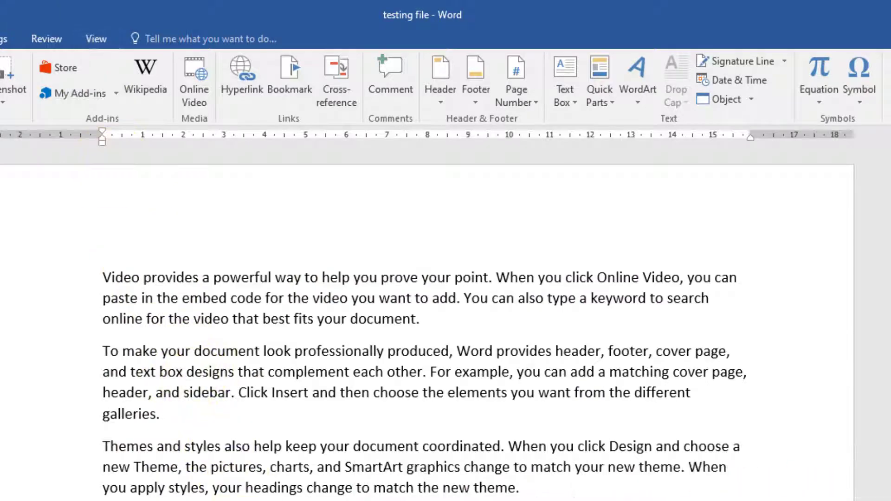
pyautogui.scroll(-3, 285, 364)
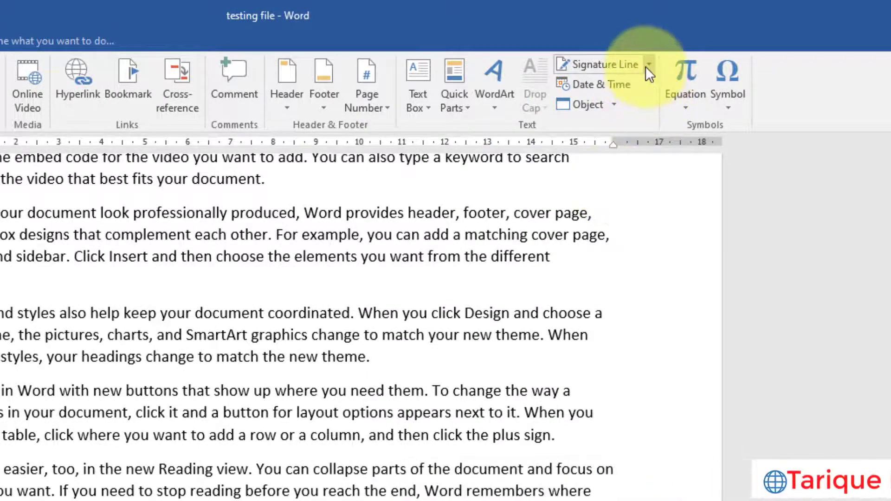
# - Insert a signature line with the signer's name, the title 'office coordinator' and an e-mail address
pyautogui.click(640, 66)
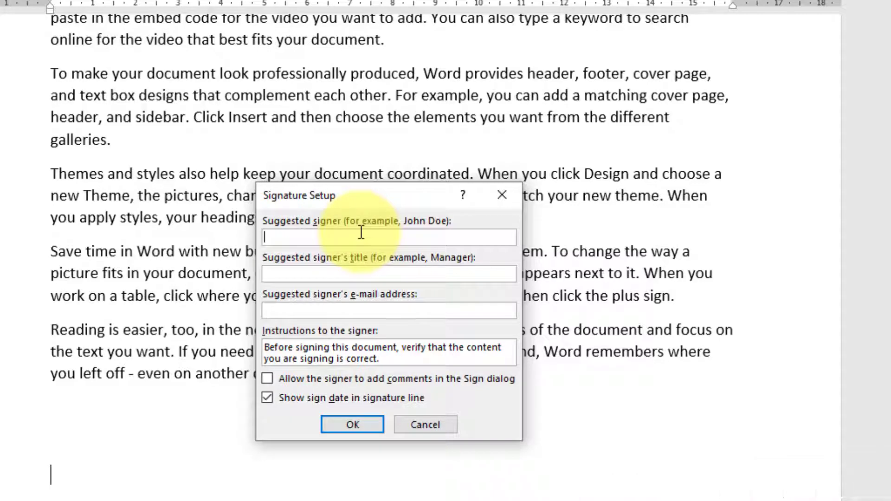
pyautogui.write('tahri')
pyautogui.press('BackSpace')
pyautogui.write('ri')
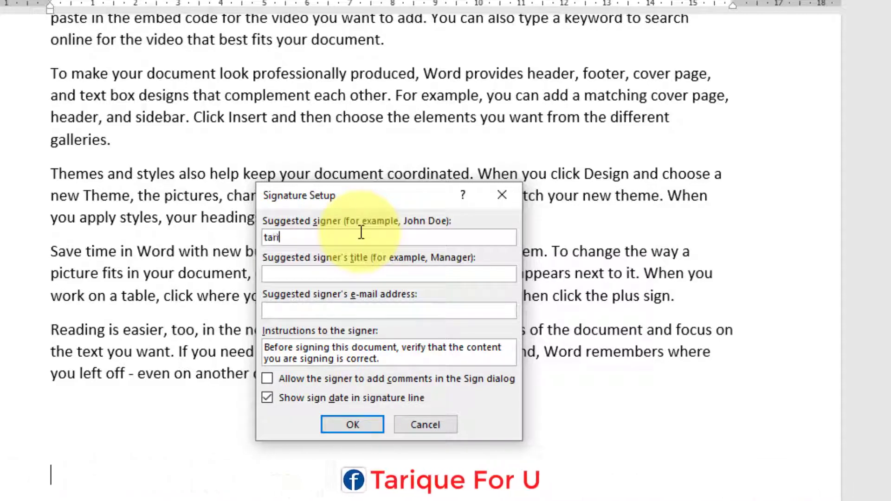
pyautogui.write('que')
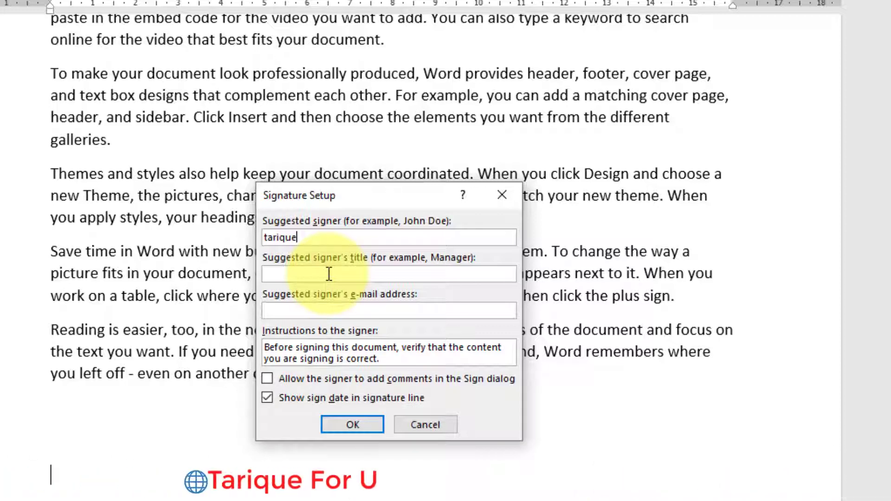
pyautogui.click(329, 274)
pyautogui.write('o')
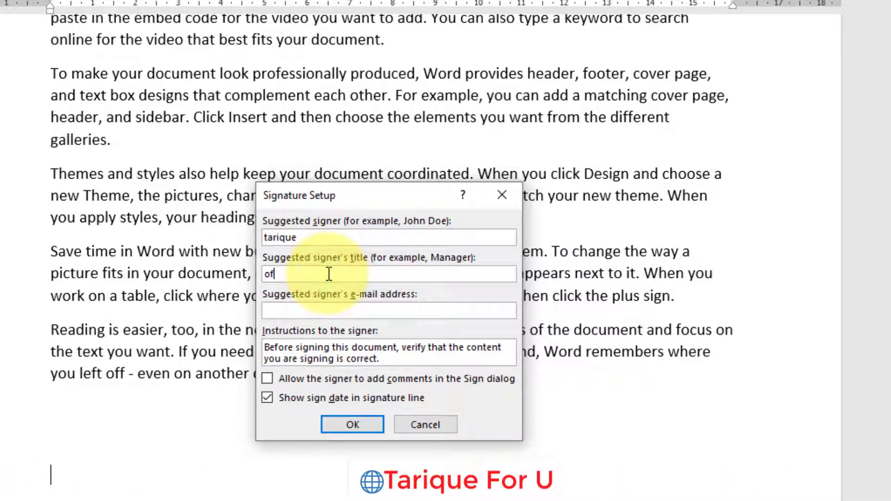
pyautogui.write('fice coo')
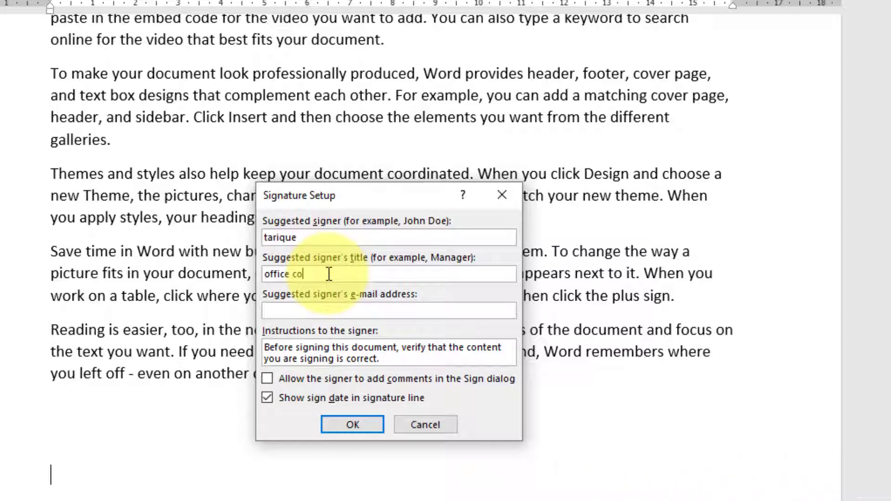
pyautogui.write('rdinat')
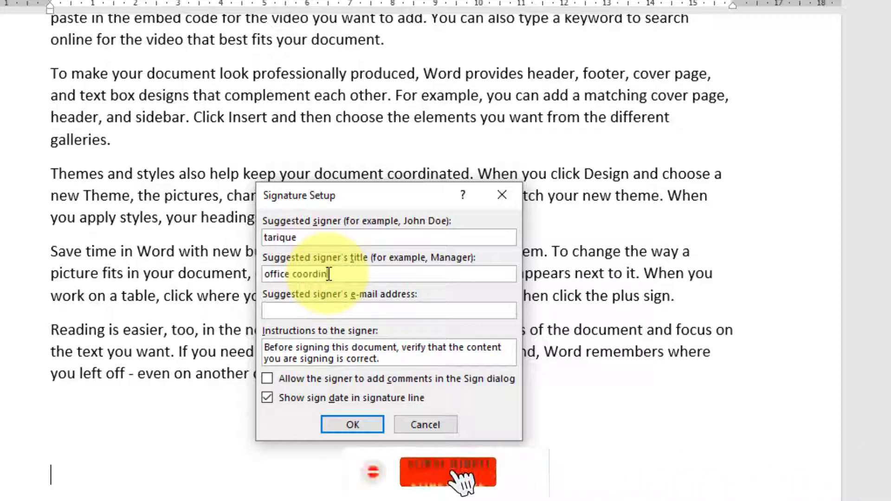
pyautogui.write('io')
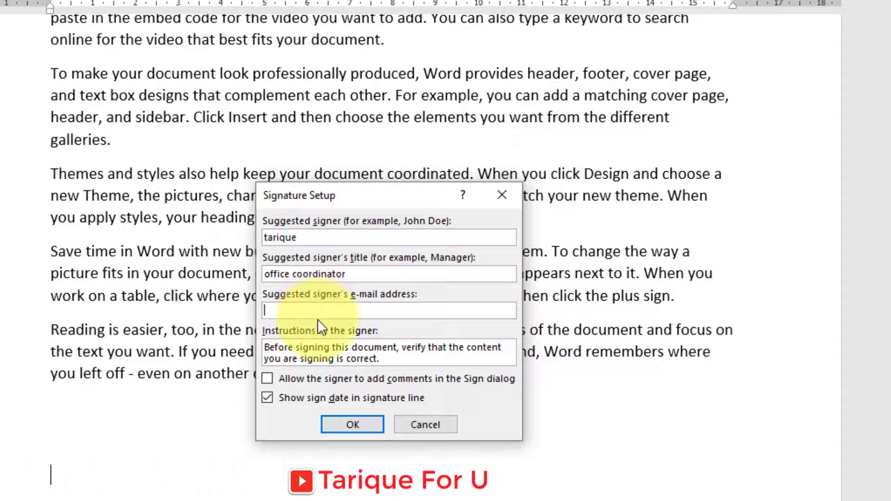
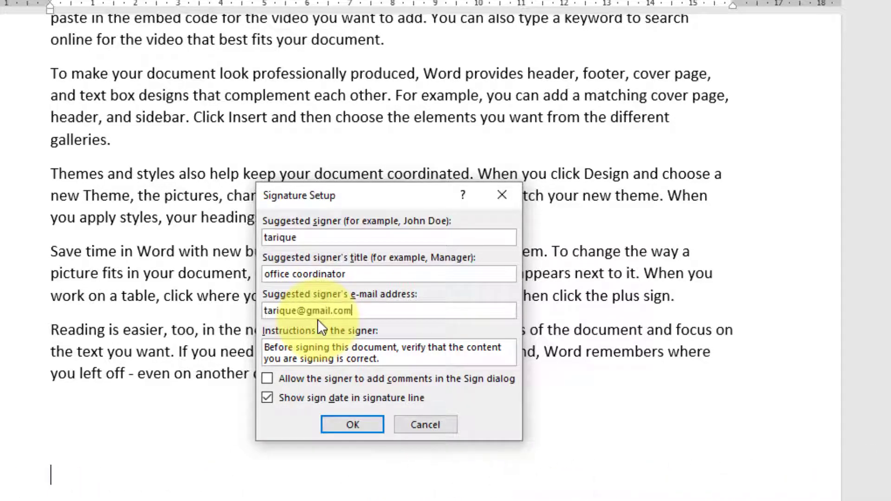
pyautogui.click(356, 423)
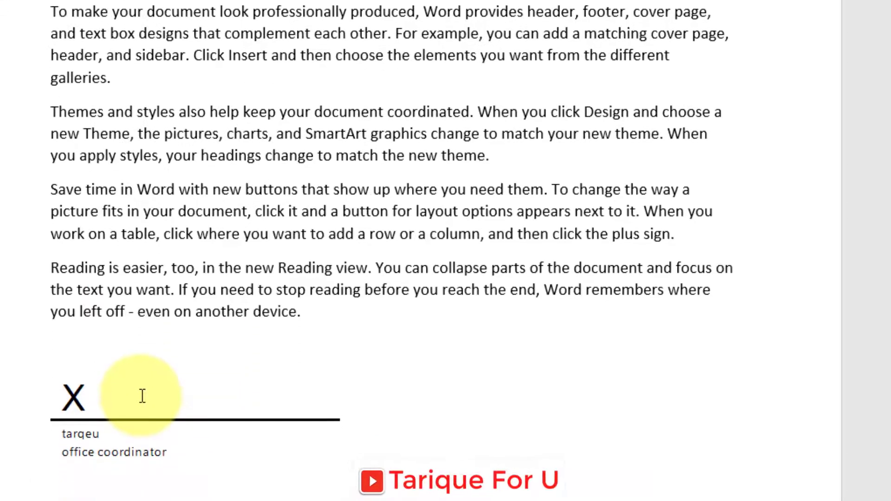
# - Select the signature line and double-click it to sign, bringing up the save-format prompt
pyautogui.click(103, 392)
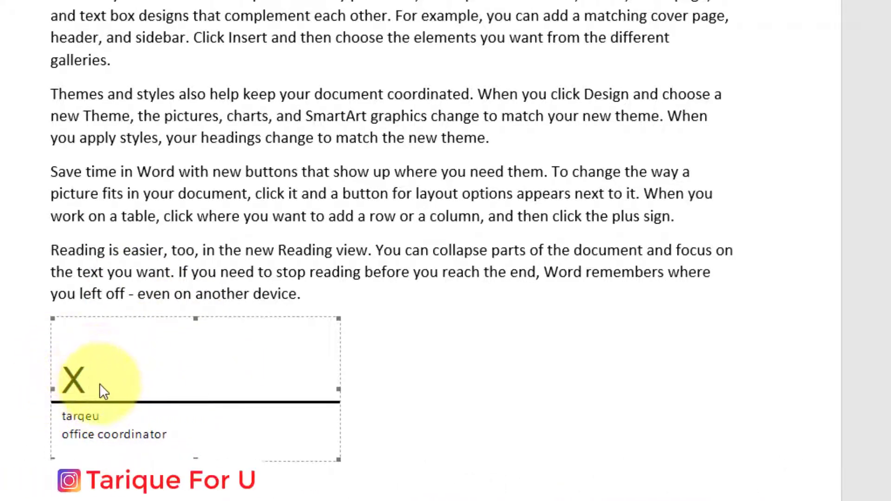
pyautogui.click(127, 384)
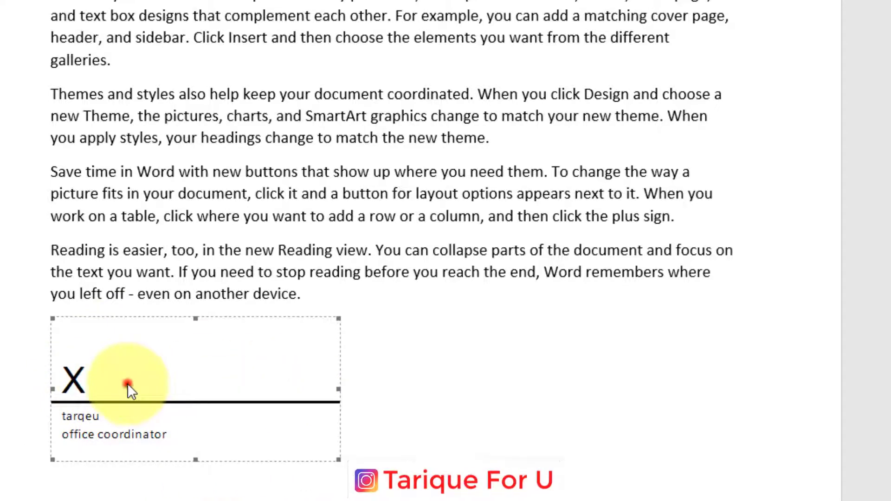
pyautogui.click(127, 384)
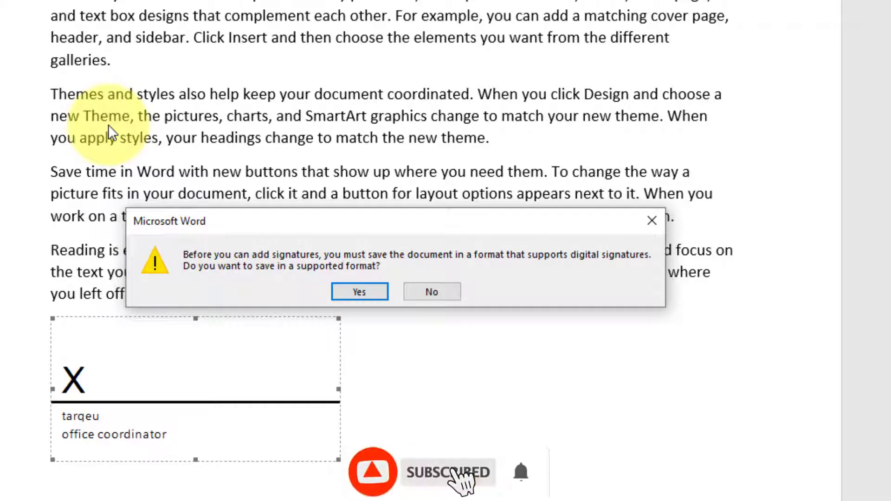
# - Agree to the supported format and save the document as 'testin' on the Desktop
pyautogui.click(359, 293)
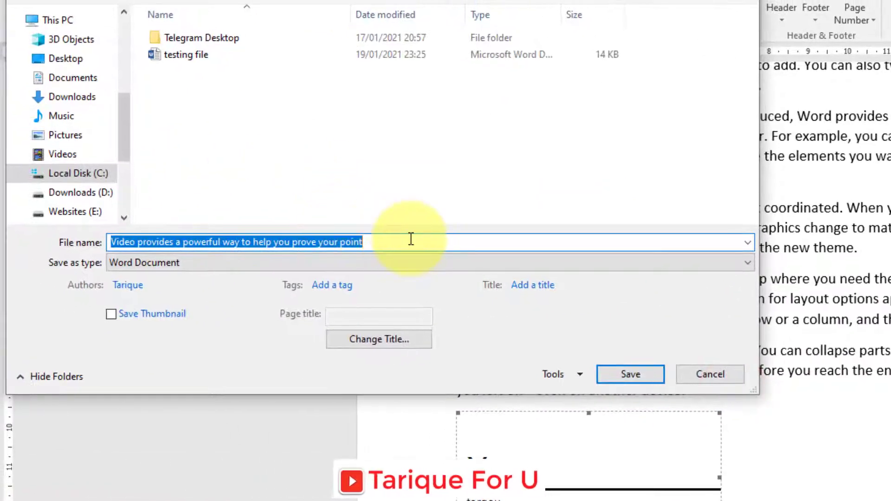
pyautogui.write('te')
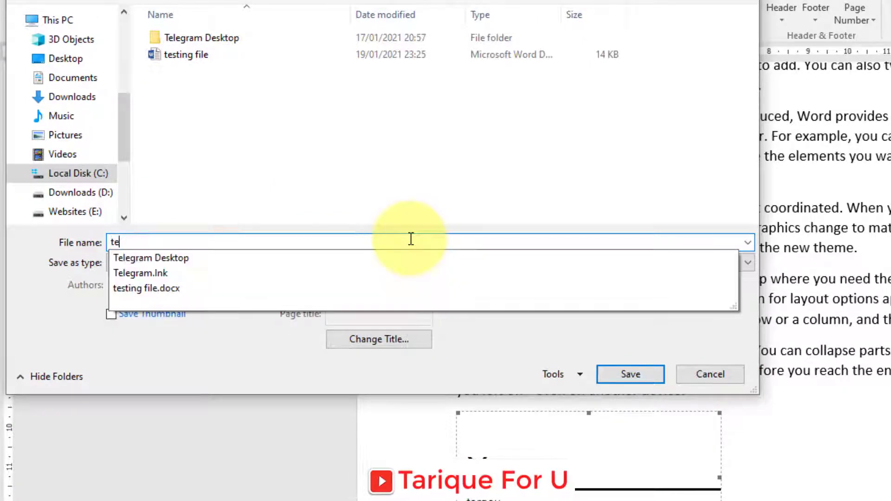
pyautogui.write('stin')
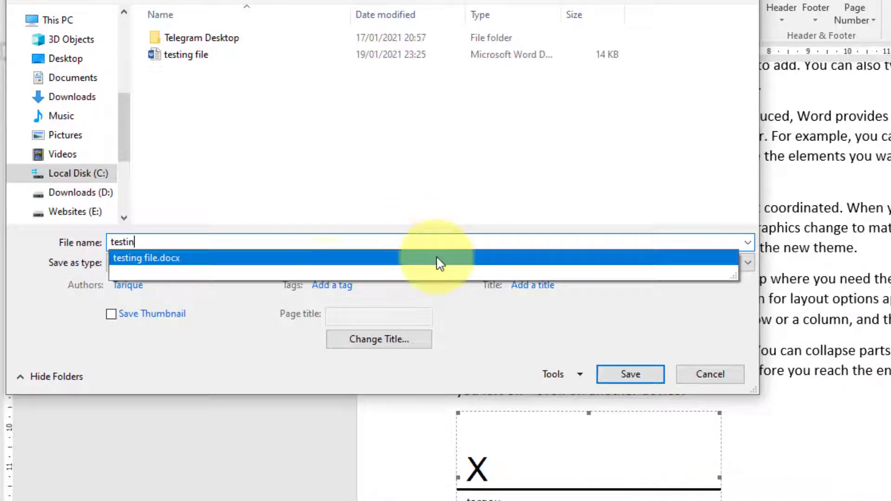
pyautogui.click(71, 59)
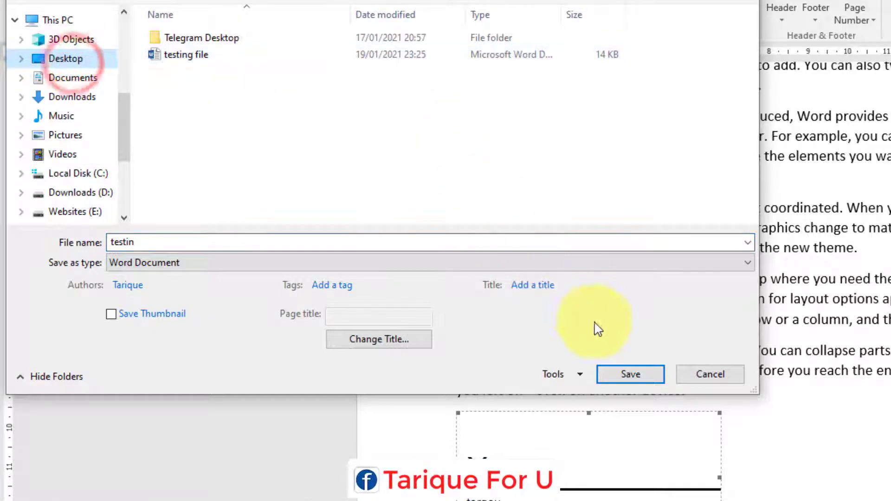
pyautogui.click(625, 376)
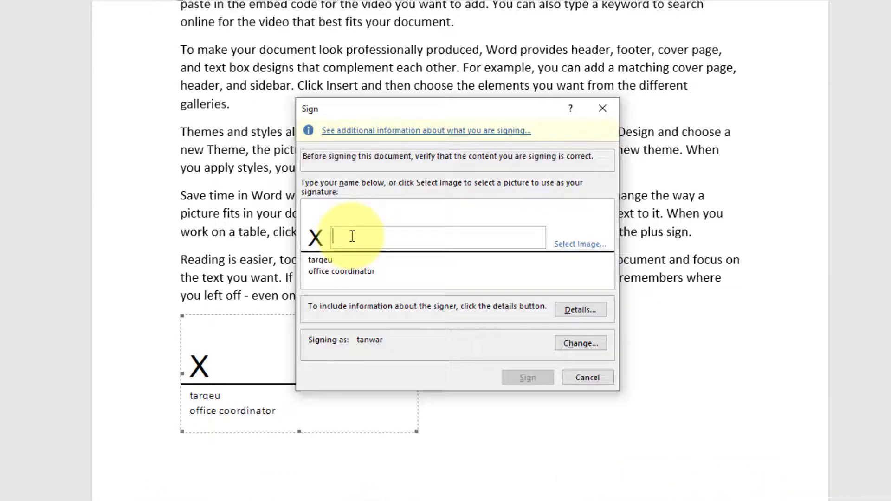
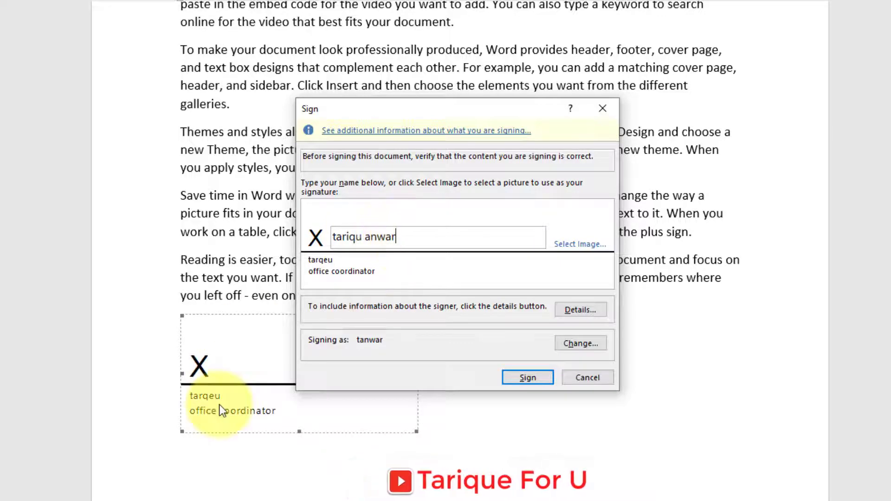
# - Type the signer's name as the signature, sign, and acknowledge the confirmation
pyautogui.click(533, 377)
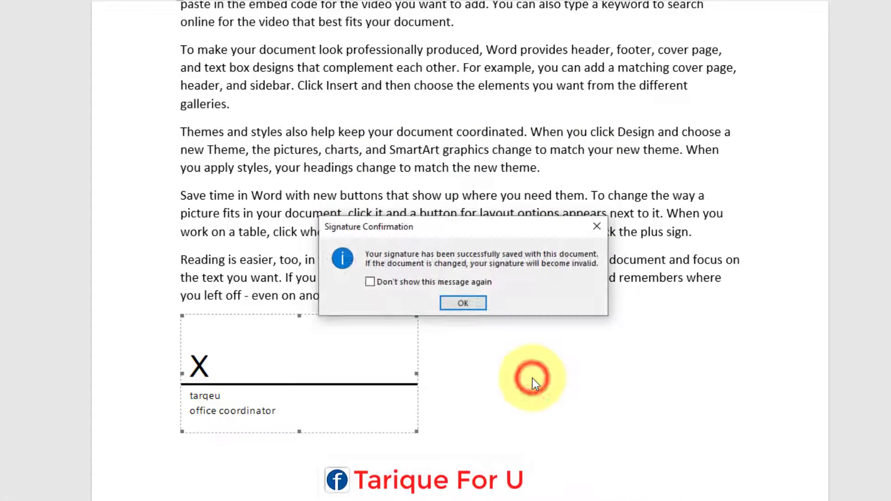
pyautogui.click(461, 308)
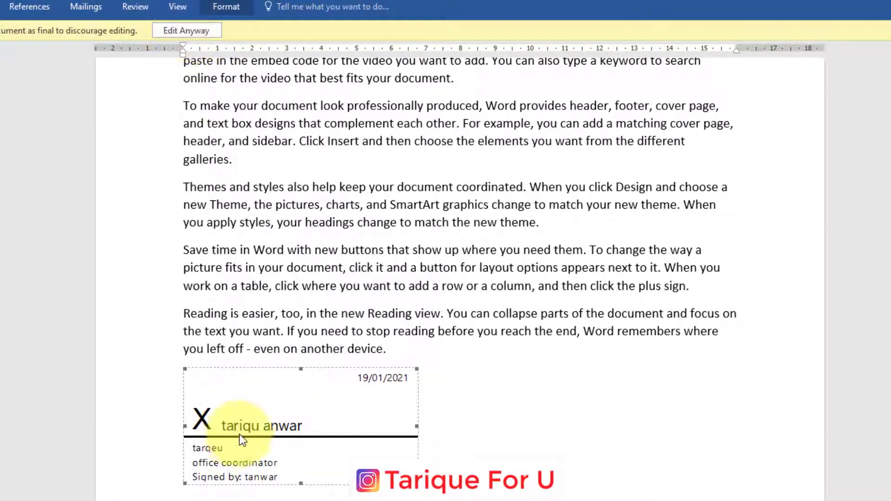
# - Edit the signed document anyway, confirming removal of the signature and dismissing the notice
pyautogui.click(184, 36)
pyautogui.click(431, 386)
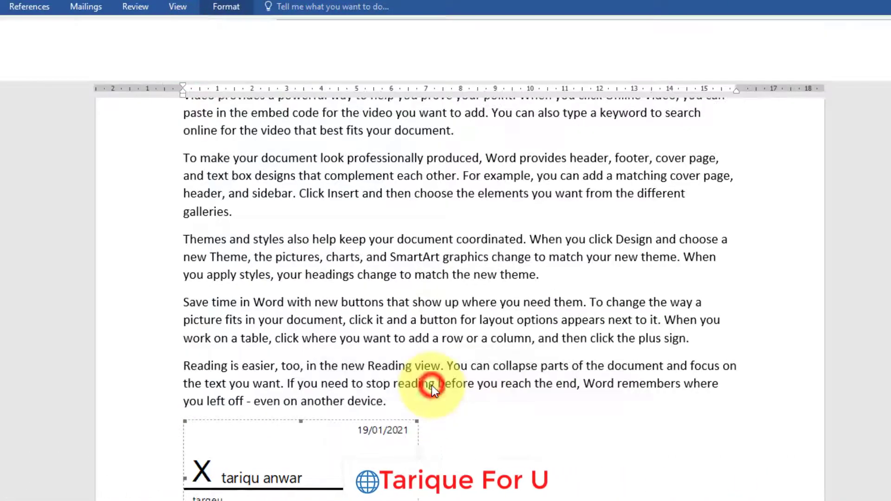
pyautogui.click(464, 397)
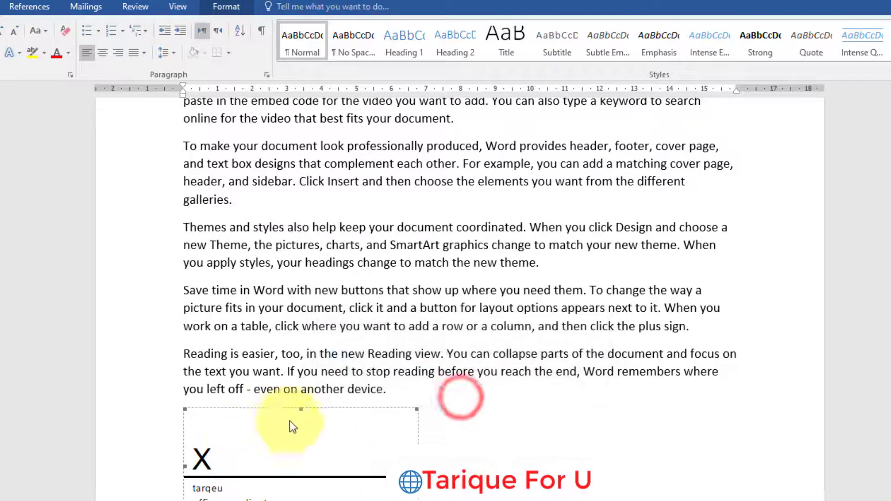
# - Choose the Khosh image as the picture for the signature line
pyautogui.doubleClick(253, 455)
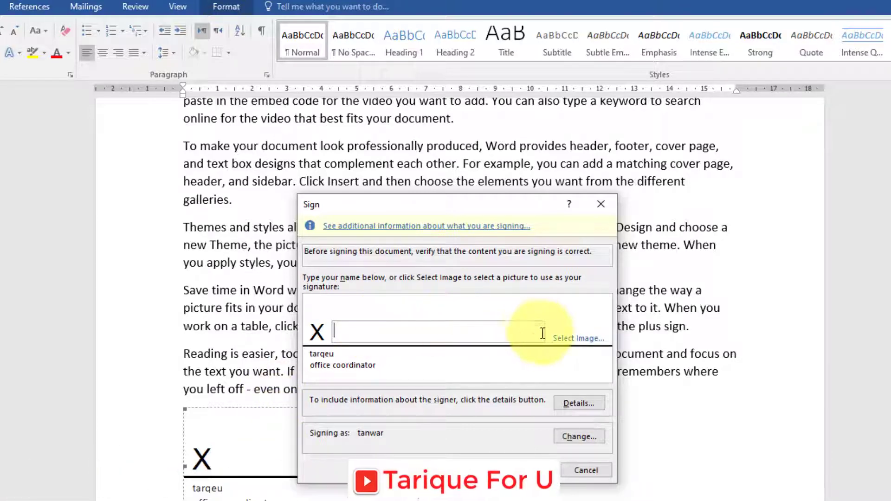
pyautogui.click(575, 343)
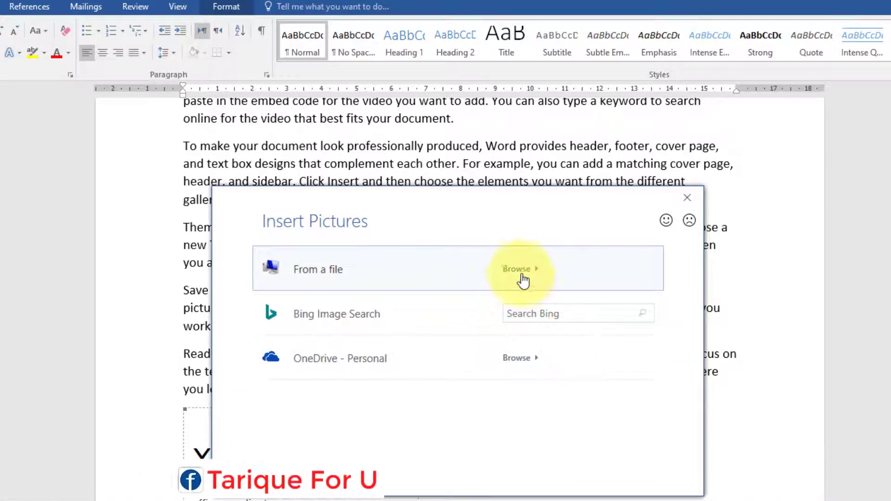
pyautogui.click(517, 269)
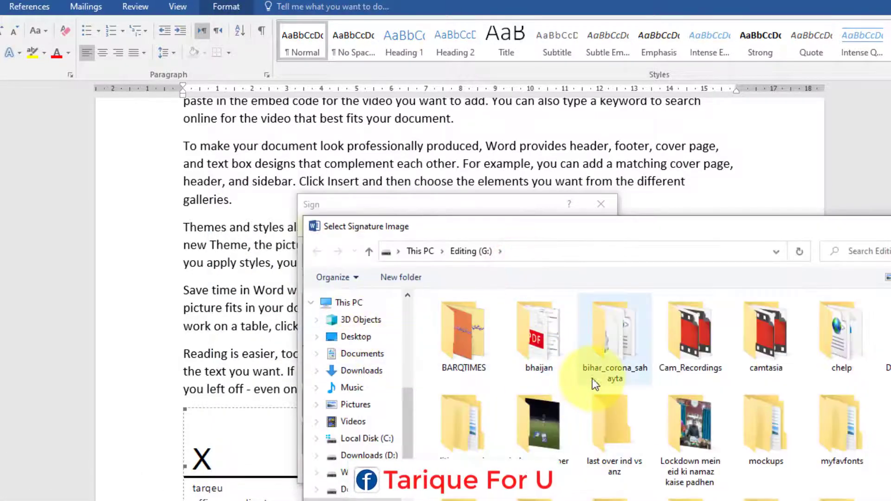
pyautogui.scroll(-3, 597, 378)
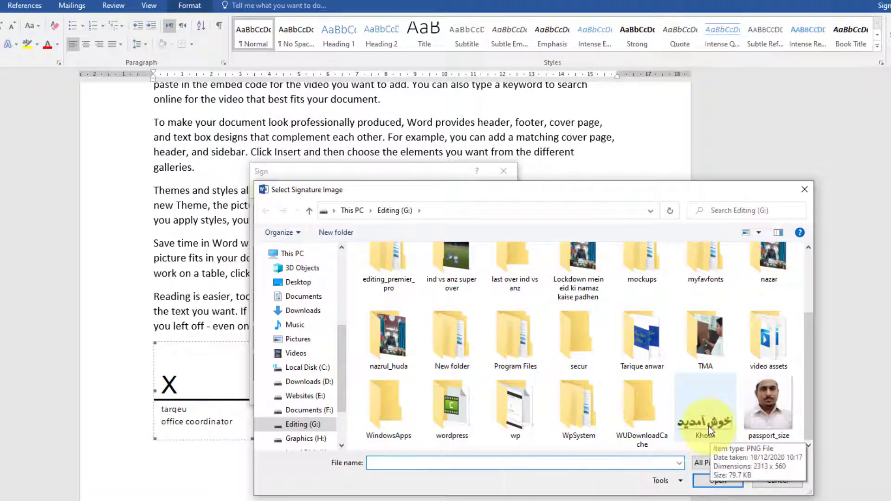
pyautogui.click(708, 426)
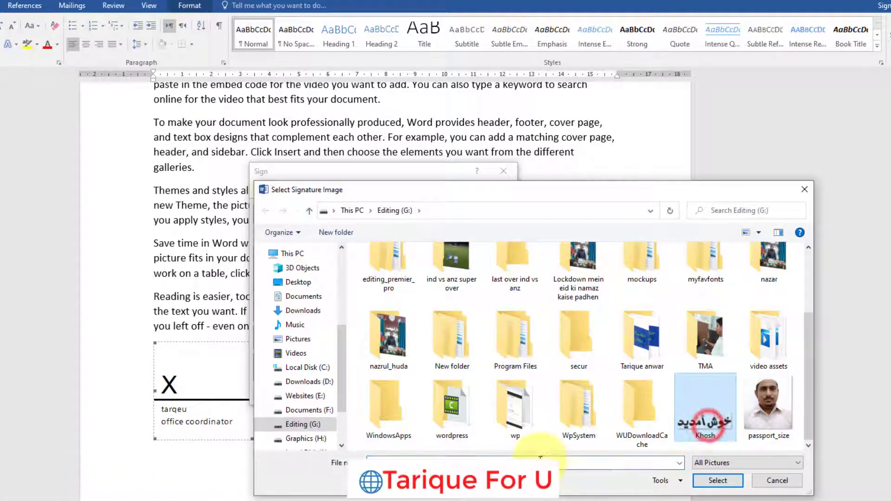
pyautogui.click(711, 484)
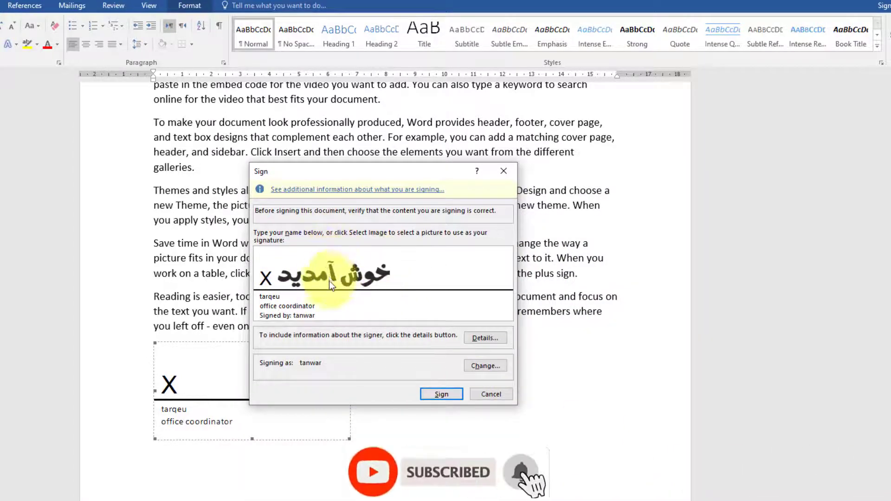
# - Apply the Khosh image signature, acknowledge the confirmation, and minimize Word
pyautogui.click(434, 393)
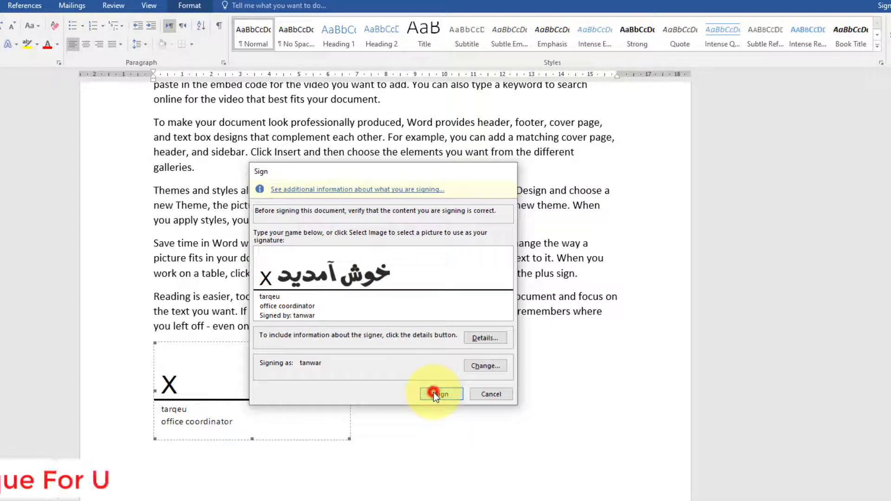
pyautogui.click(388, 332)
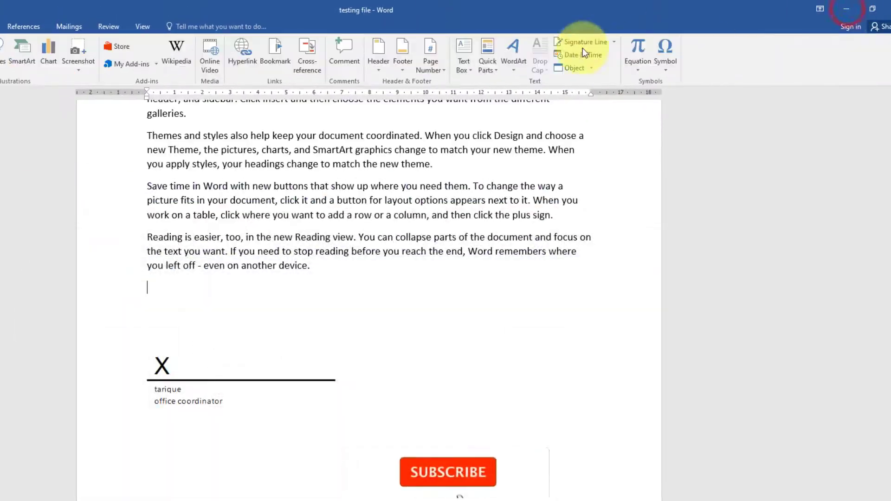
pyautogui.click(847, 8)
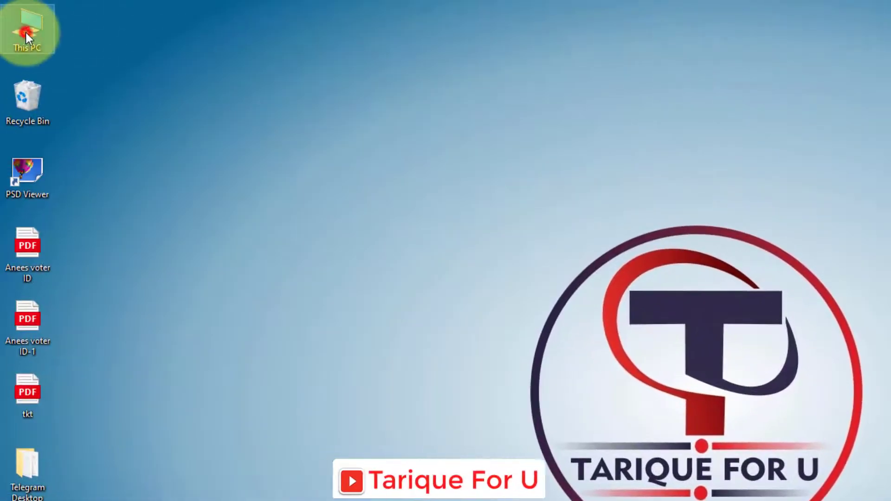
# - Navigate from This PC to C:\Program Files\Microsoft Office\Office16
pyautogui.doubleClick(26, 35)
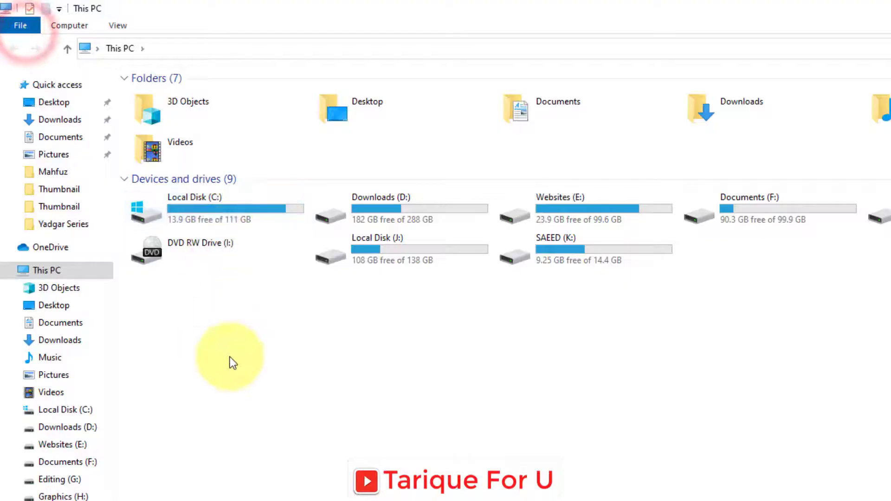
pyautogui.doubleClick(227, 209)
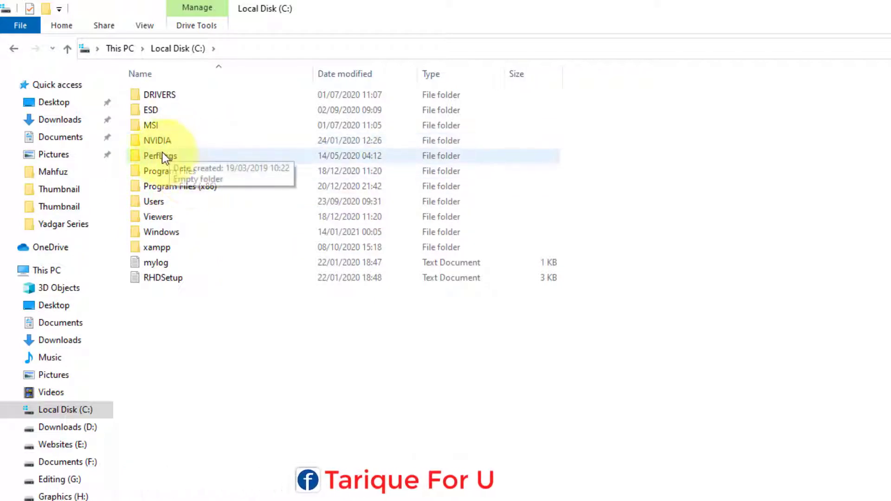
pyautogui.doubleClick(210, 171)
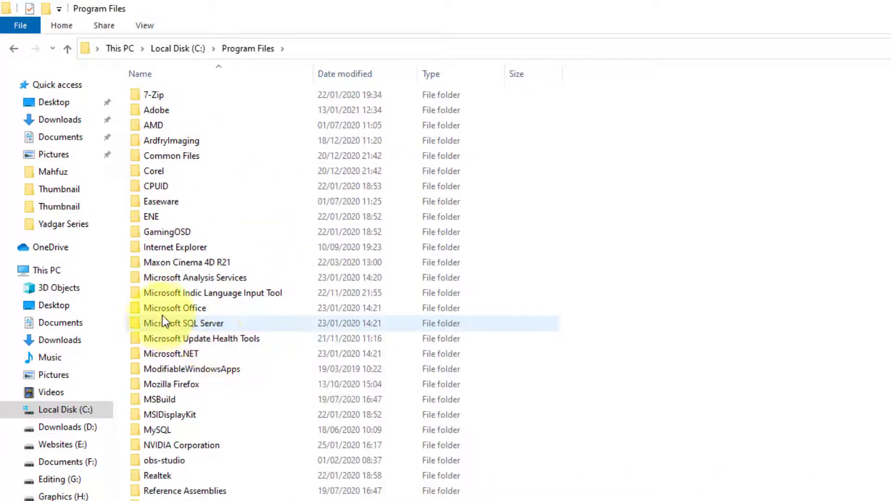
pyautogui.doubleClick(218, 310)
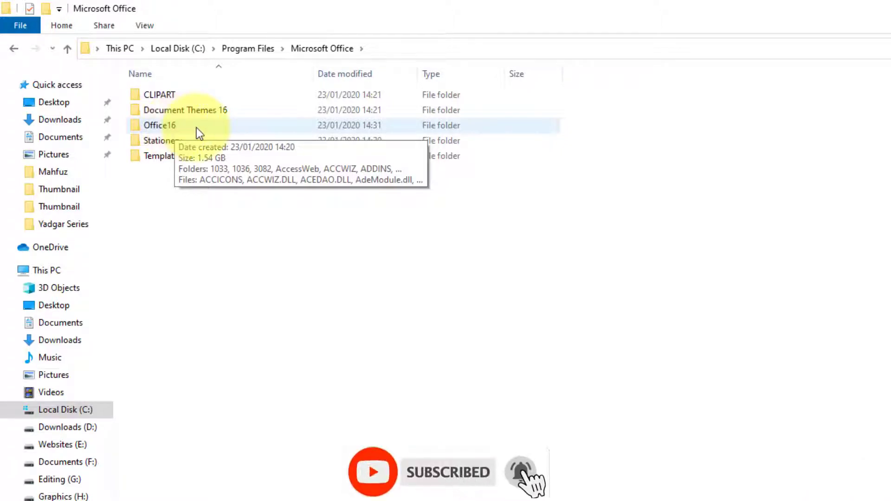
pyautogui.doubleClick(197, 128)
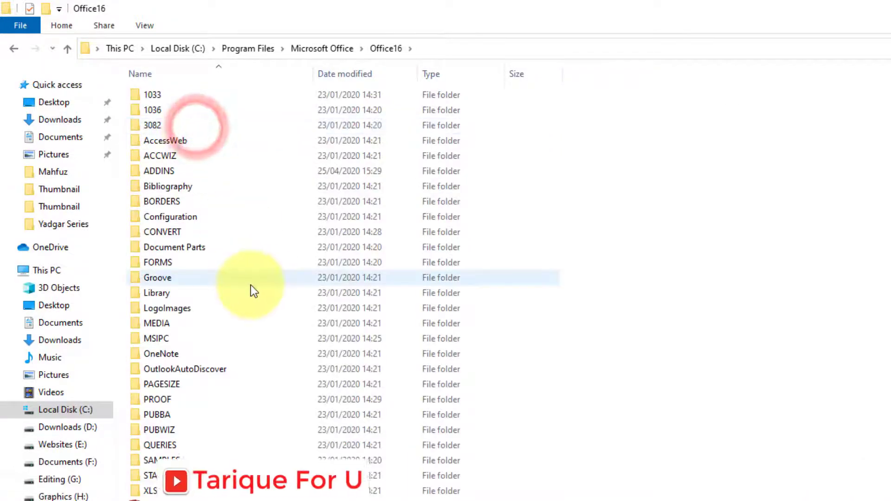
# - Scroll down the Office16 folder listing to locate SELFCERT
pyautogui.scroll(-7, 251, 284)
pyautogui.scroll(-7, 251, 284)
pyautogui.scroll(-7, 250, 284)
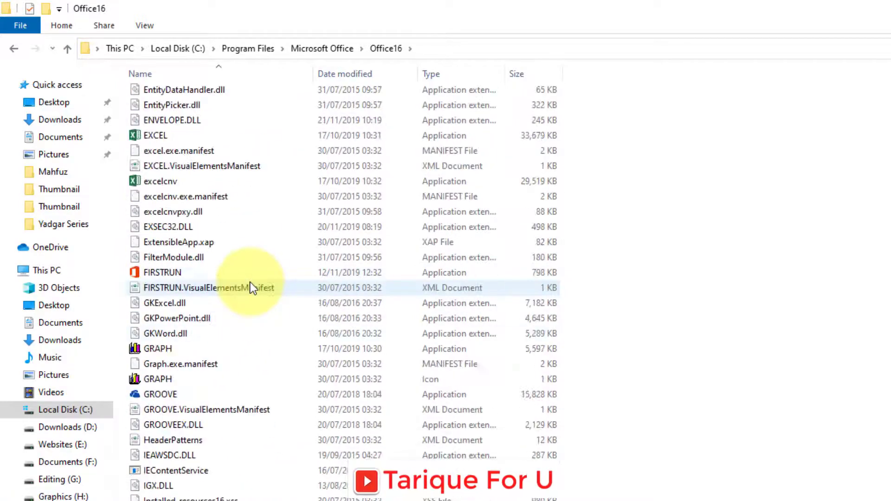
pyautogui.scroll(-7, 251, 284)
pyautogui.scroll(-7, 251, 284)
pyautogui.scroll(-7, 252, 279)
pyautogui.scroll(-7, 252, 278)
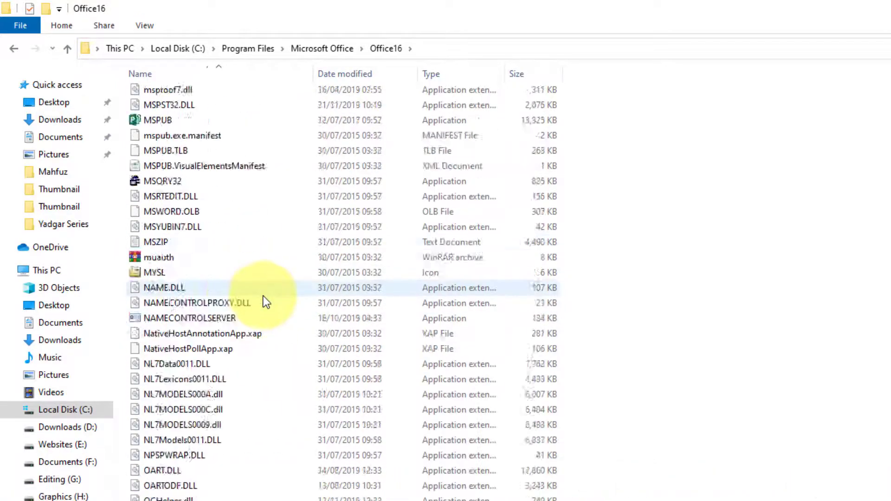
pyautogui.scroll(-7, 263, 294)
pyautogui.scroll(-7, 264, 297)
pyautogui.scroll(-7, 268, 302)
# - Run SELFCERT to create a self-signed certificate under the entered name, then minimize Explorer
pyautogui.scroll(-7, 267, 302)
pyautogui.click(151, 301)
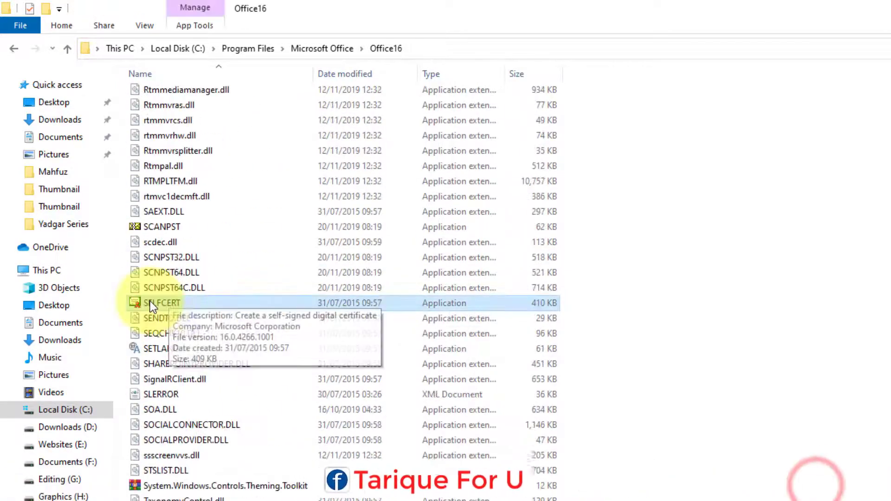
pyautogui.doubleClick(199, 304)
pyautogui.write('Tanwar')
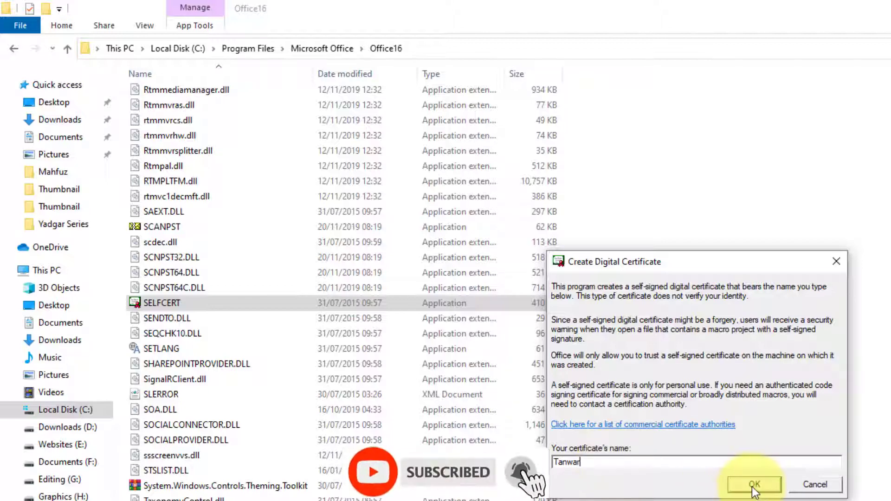
pyautogui.click(754, 485)
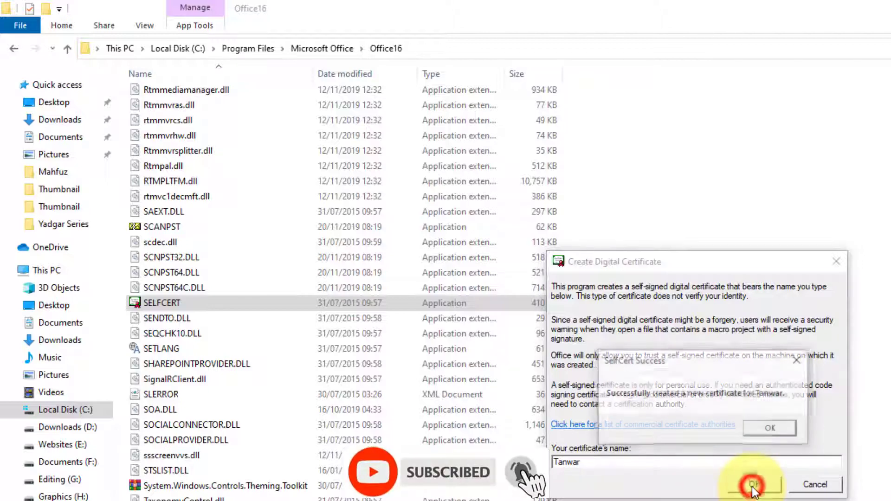
pyautogui.click(768, 430)
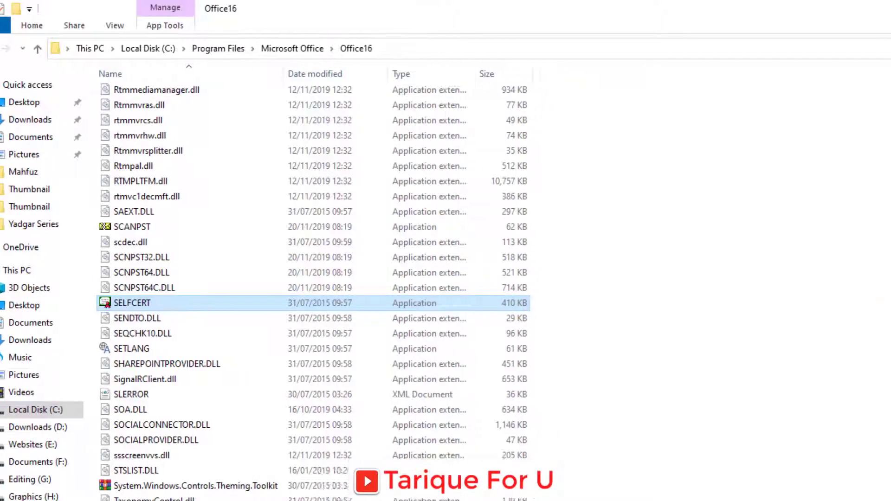
pyautogui.click(779, 3)
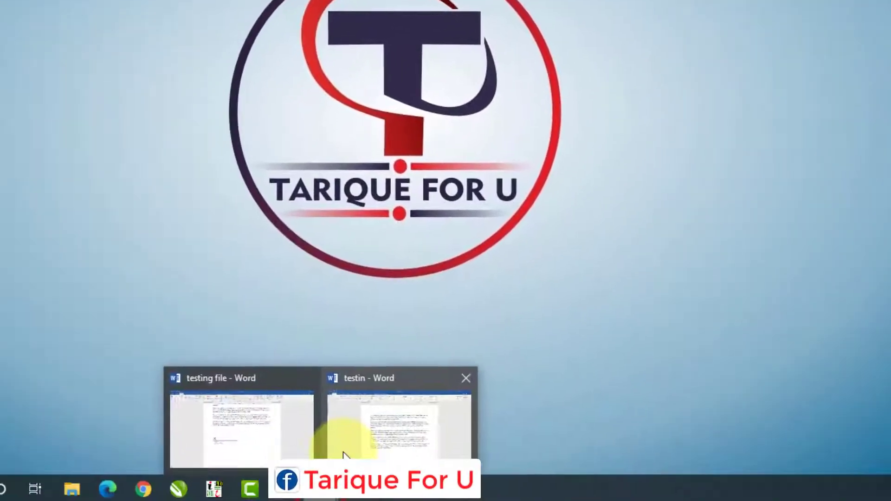
# - Insert a new signature line with the suggested signer's name and the title 'coordinator'
pyautogui.click(343, 455)
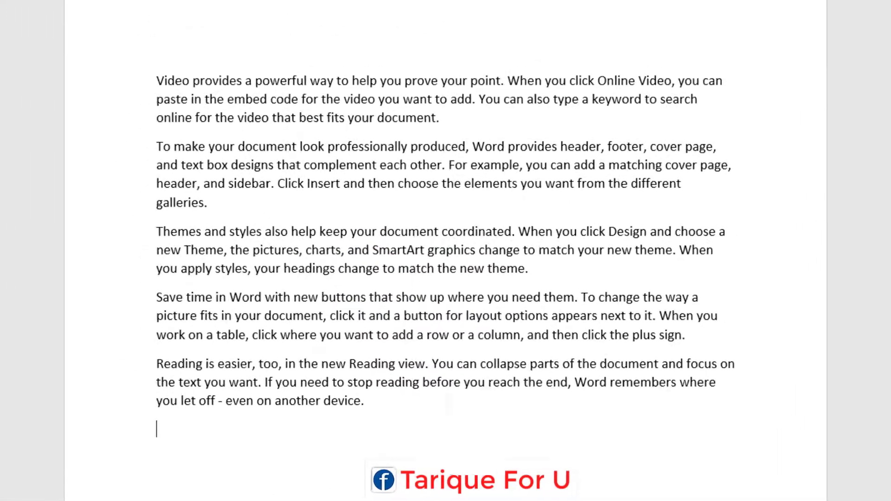
pyautogui.click(47, 36)
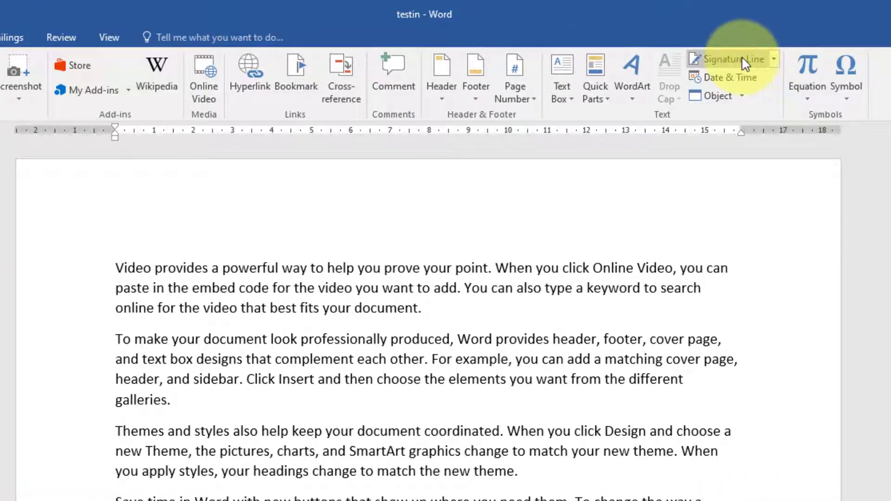
pyautogui.click(742, 59)
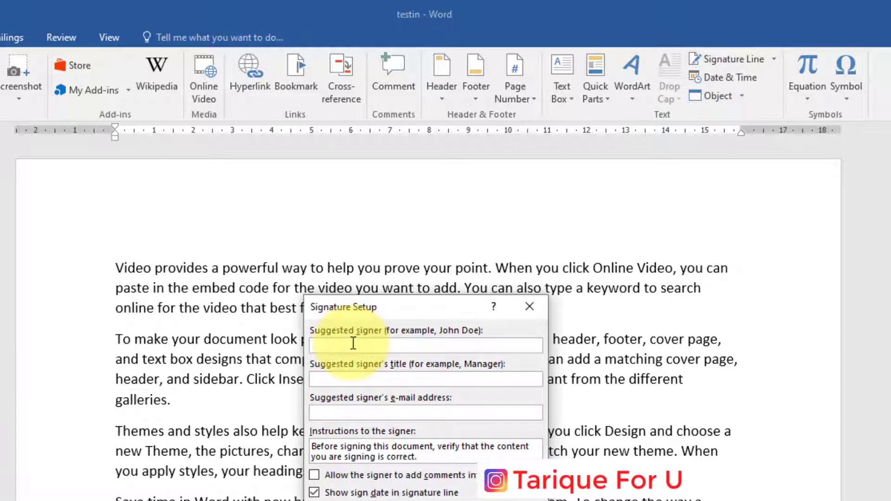
pyautogui.write('Tanwar')
pyautogui.click(361, 377)
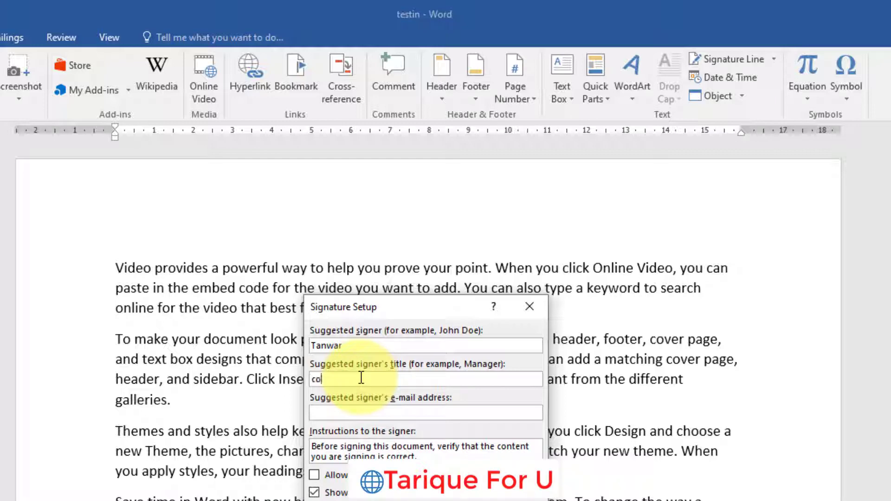
pyautogui.write('di')
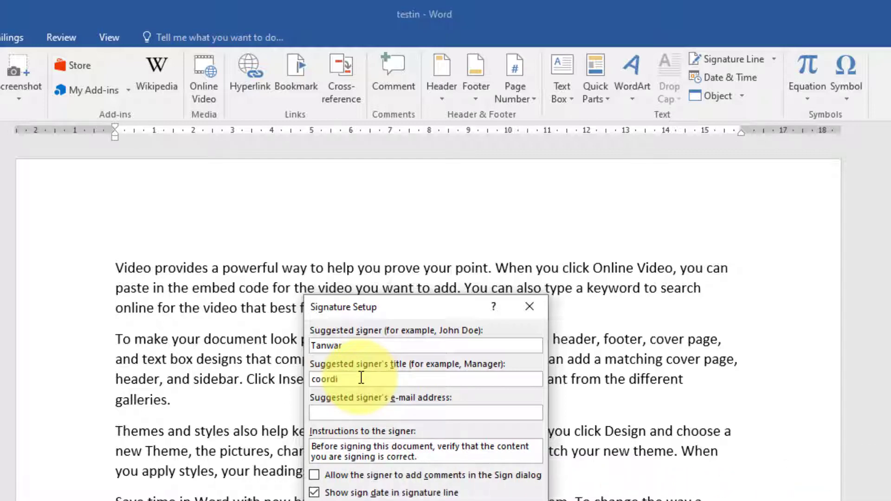
pyautogui.write('nator')
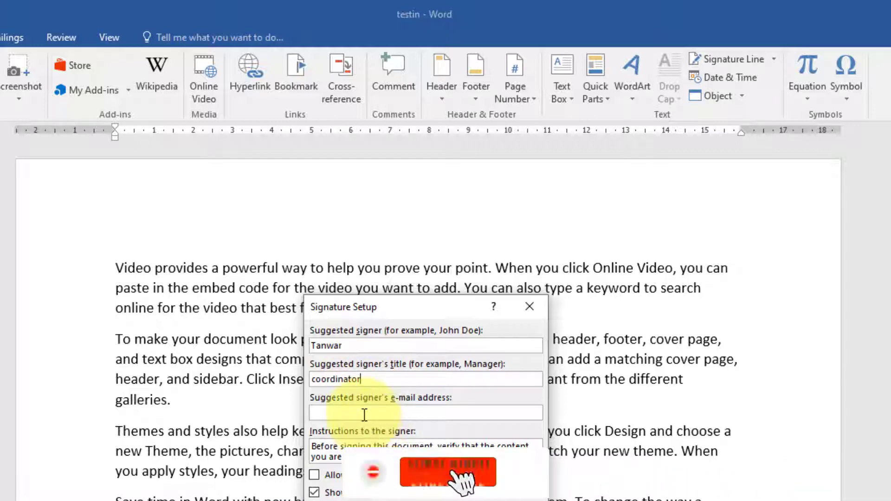
pyautogui.click(364, 414)
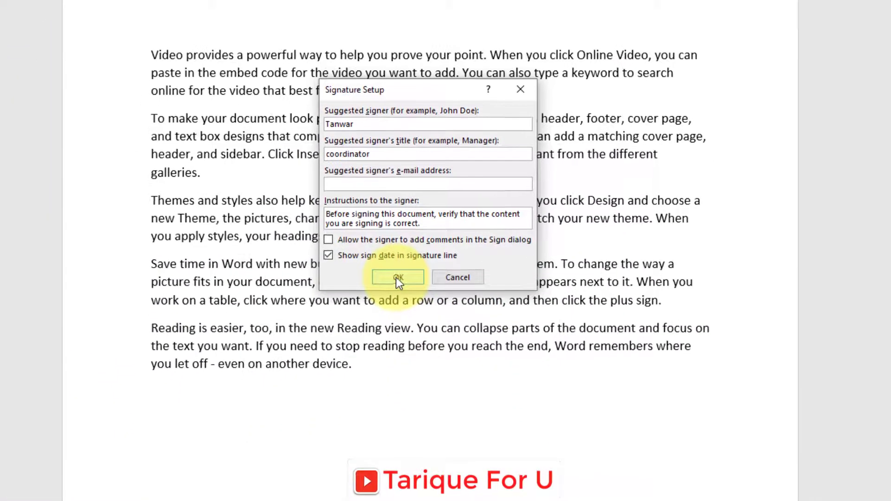
pyautogui.click(563, 471)
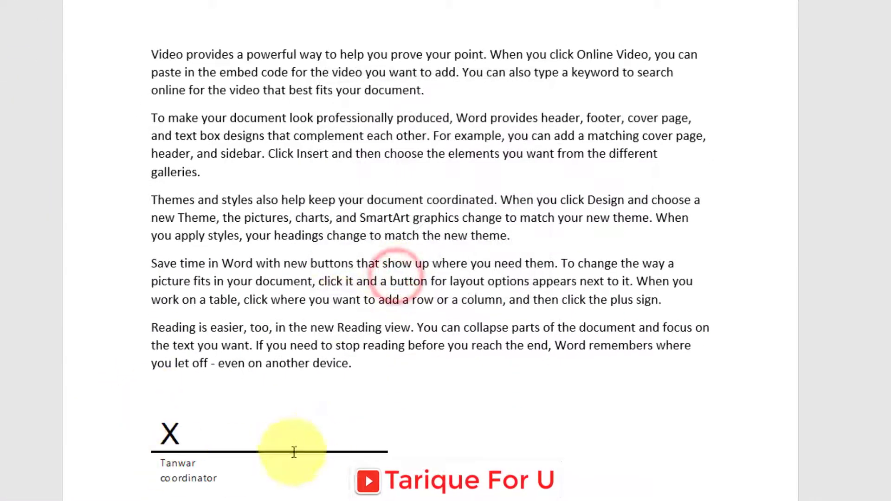
# - Scroll to the new coordinator signature line and bring up its Sign dialog
pyautogui.scroll(-3, 294, 452)
pyautogui.click(212, 304)
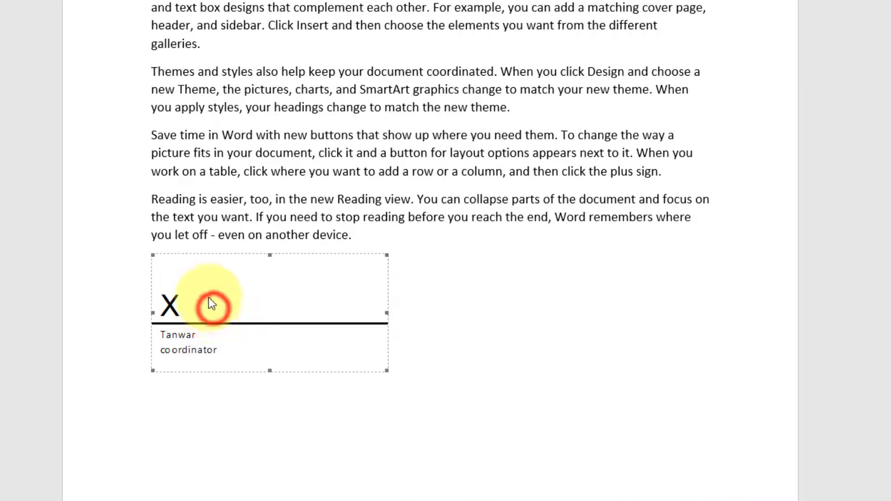
pyautogui.doubleClick(212, 304)
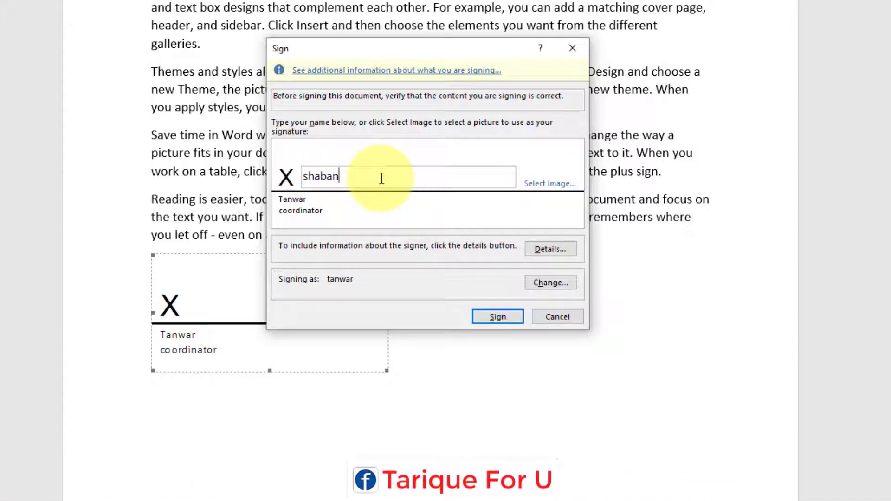
# - Sign the coordinator signature line and acknowledge the signature confirmation
pyautogui.click(493, 321)
pyautogui.click(428, 247)
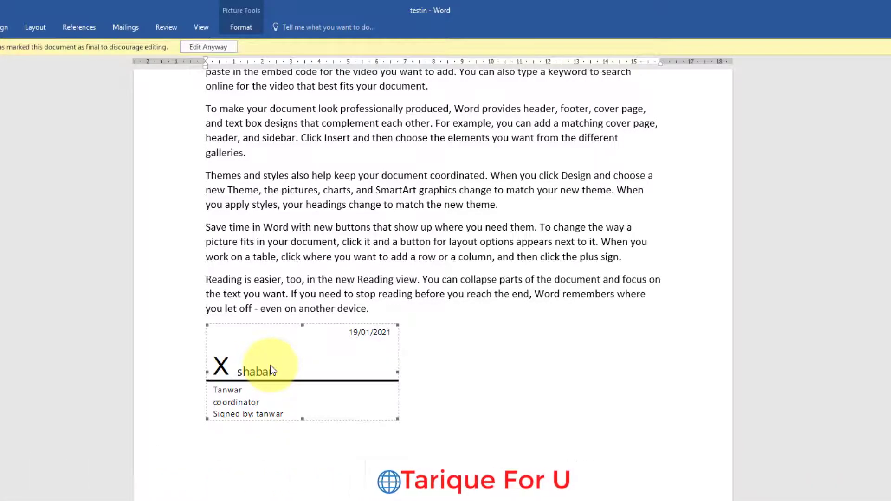
# - Delete the signed coordinator signature line
pyautogui.press('Delete')
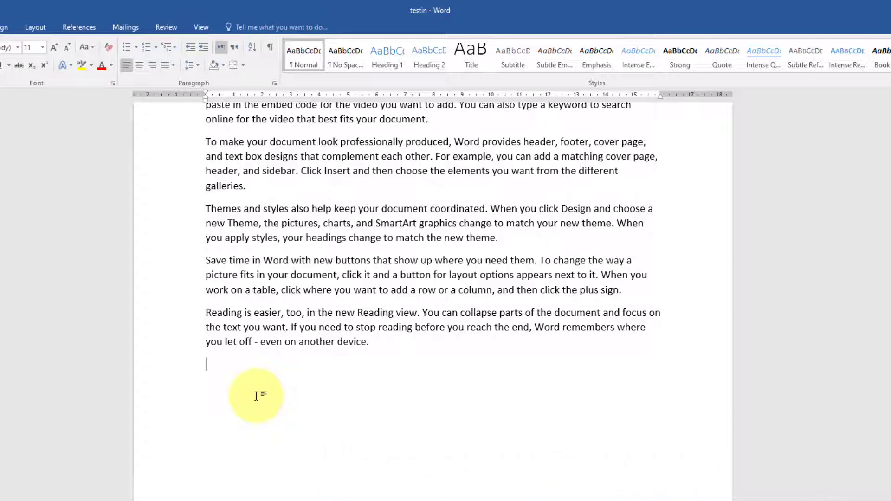
# - Insert the date 2021-01-19 below the last paragraph, then delete it again
pyautogui.click(194, 399)
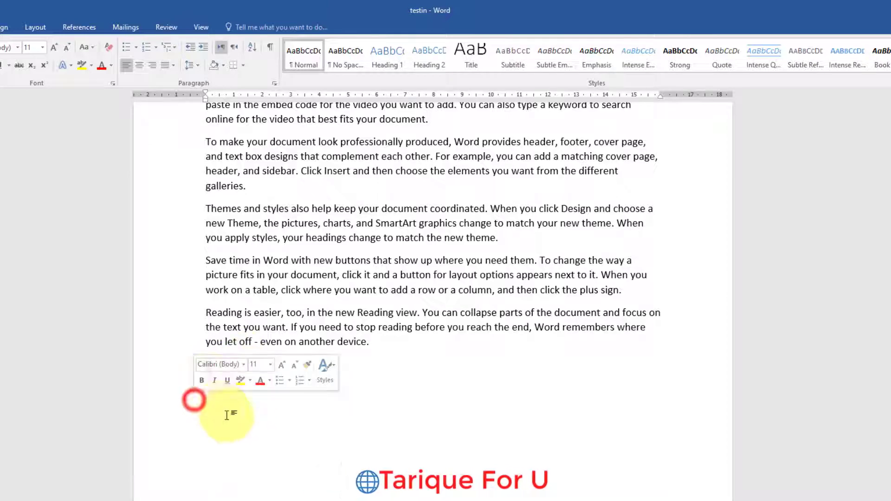
pyautogui.doubleClick(227, 418)
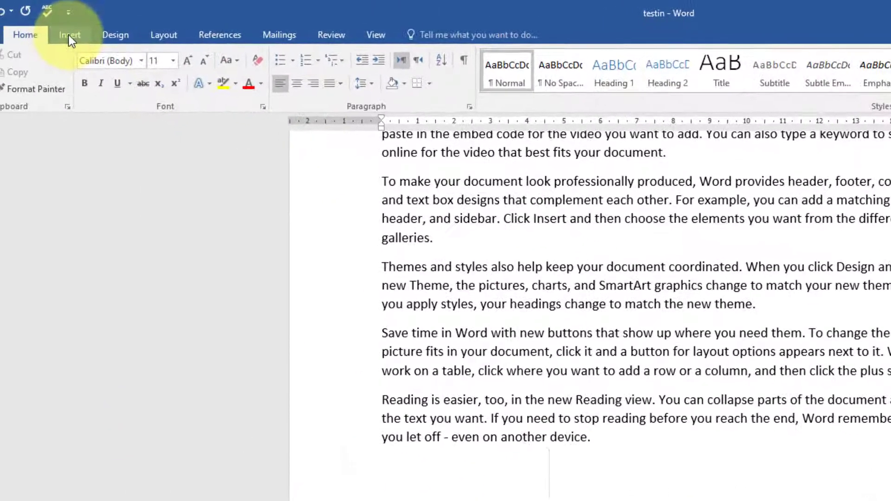
pyautogui.click(68, 35)
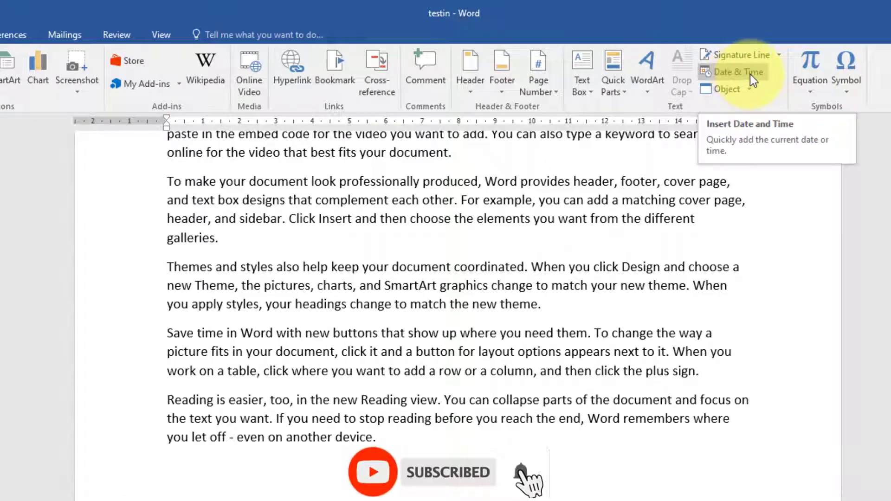
pyautogui.click(760, 73)
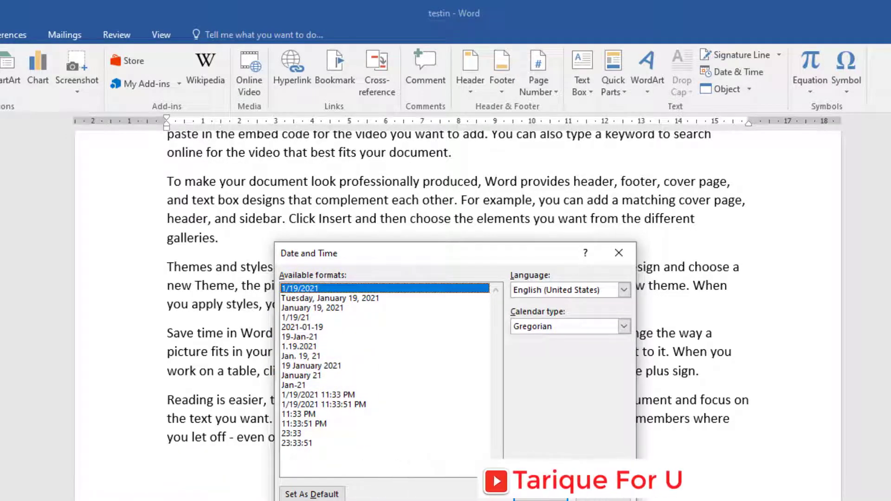
pyautogui.click(311, 327)
pyautogui.click(534, 496)
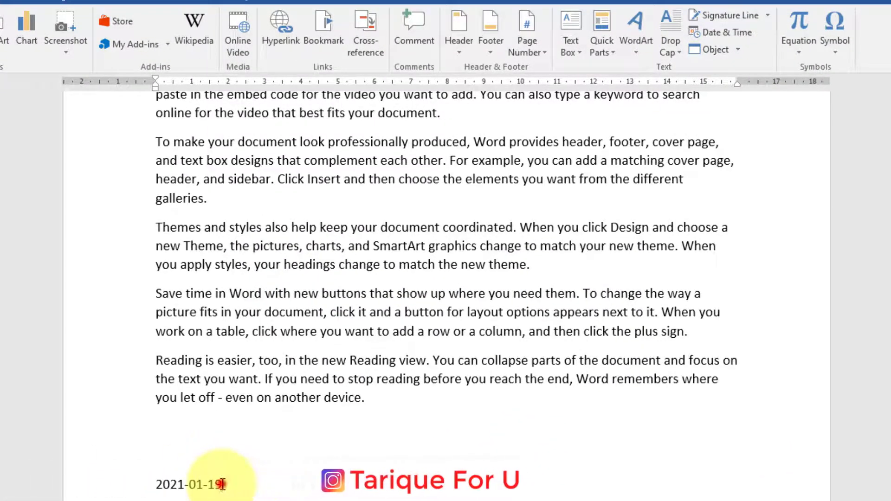
pyautogui.click(221, 483)
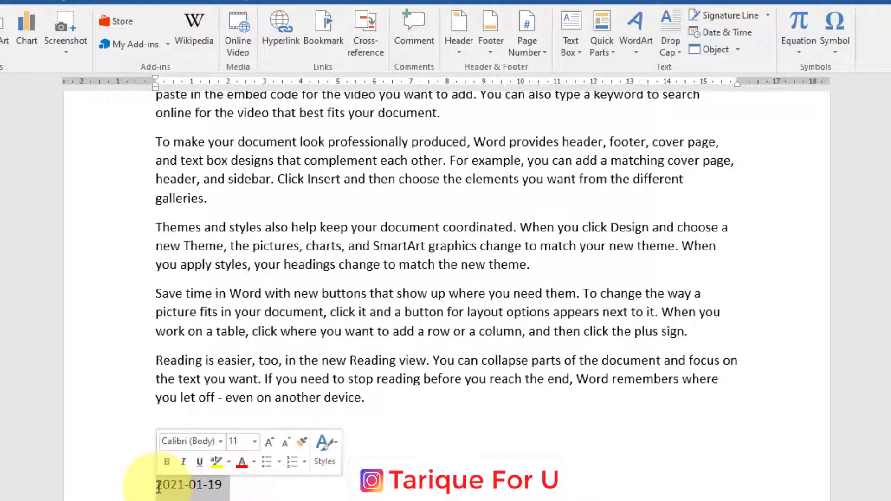
pyautogui.press('Delete')
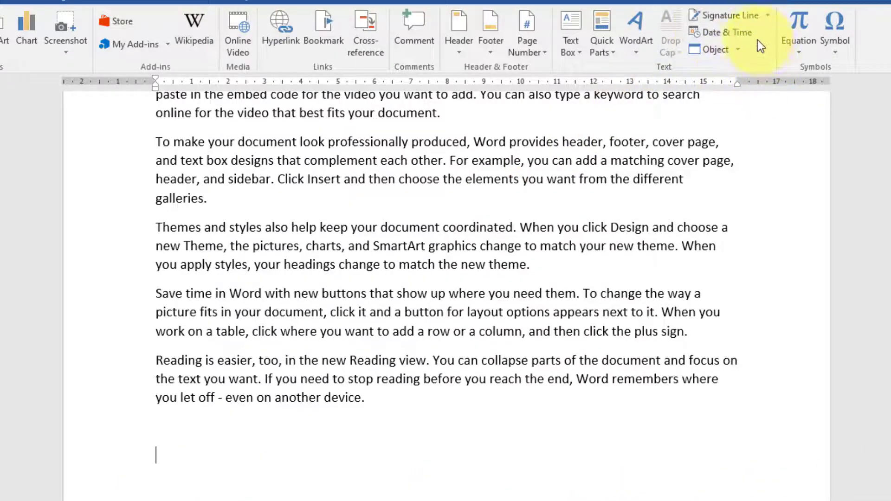
# - Insert the 1/19/2021 11:34:49 PM date-and-time stamp and select its line
pyautogui.click(728, 32)
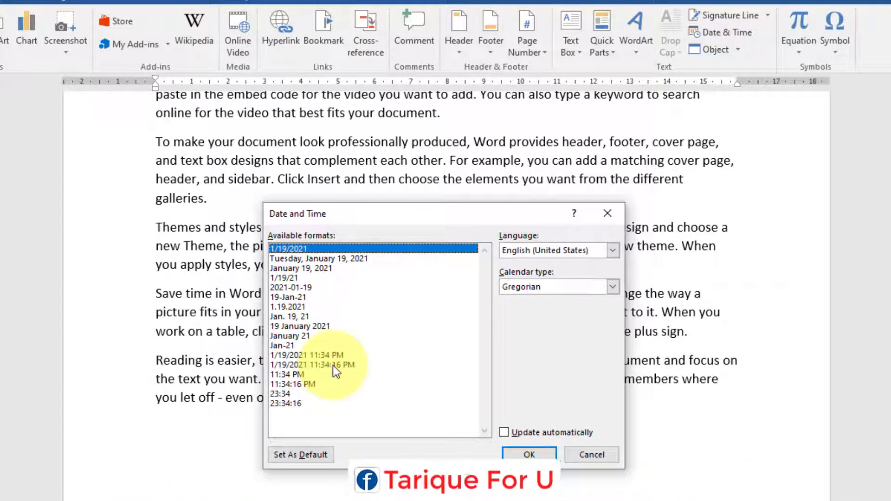
pyautogui.click(307, 366)
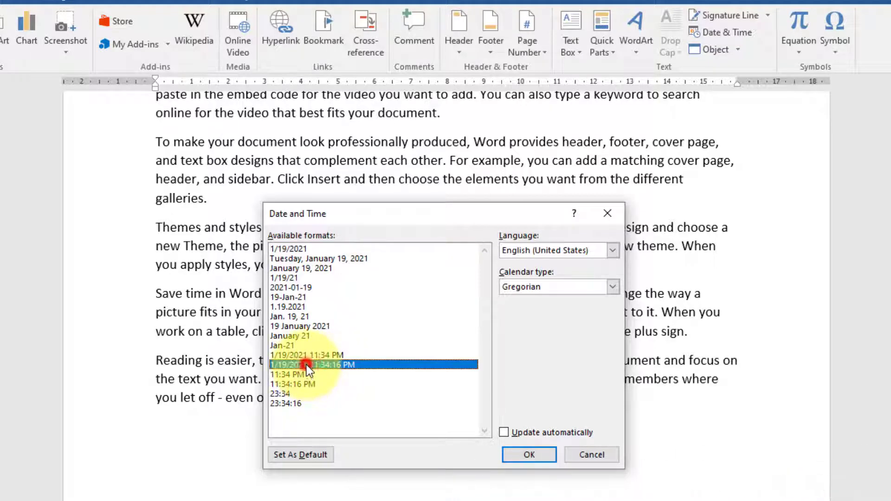
pyautogui.click(519, 461)
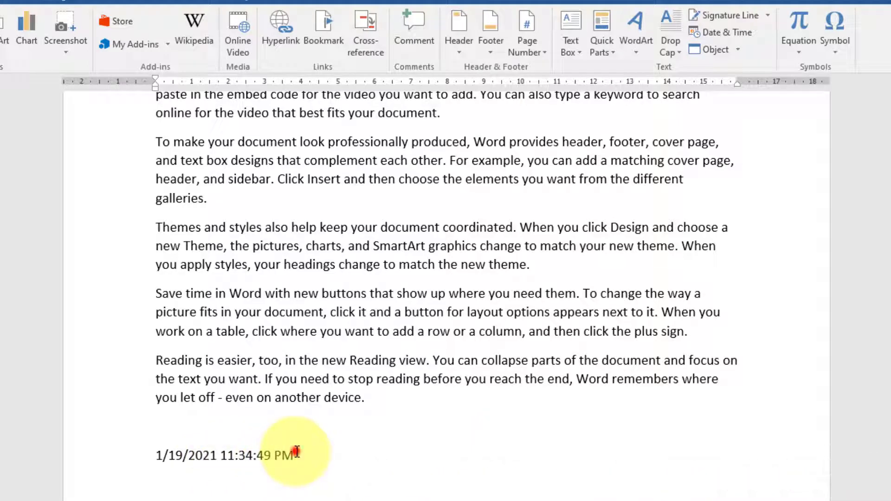
pyautogui.moveTo(297, 453); pyautogui.dragTo(156, 455)
# - Replace the date-time stamp with the Hindi-numeral date १९/०१/२०२१ and select it
pyautogui.press('BackSpace')
pyautogui.press('BackSpace')
pyautogui.press('BackSpace')
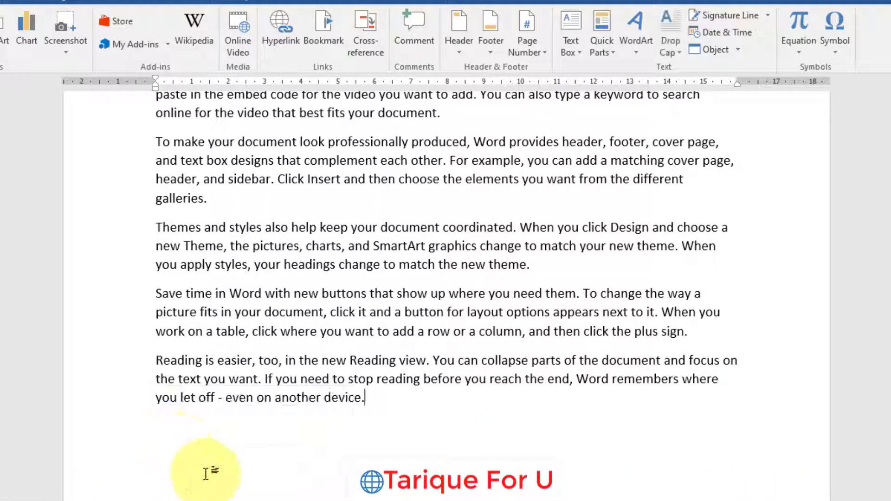
pyautogui.click(727, 32)
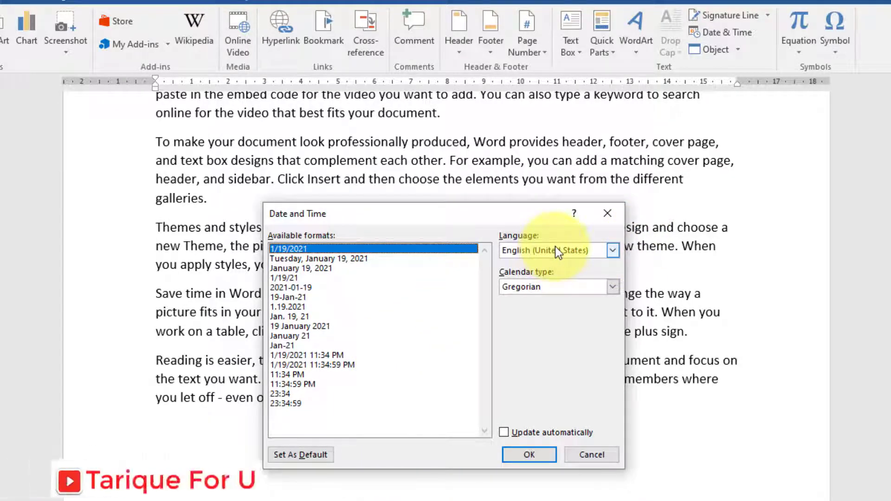
pyautogui.click(613, 251)
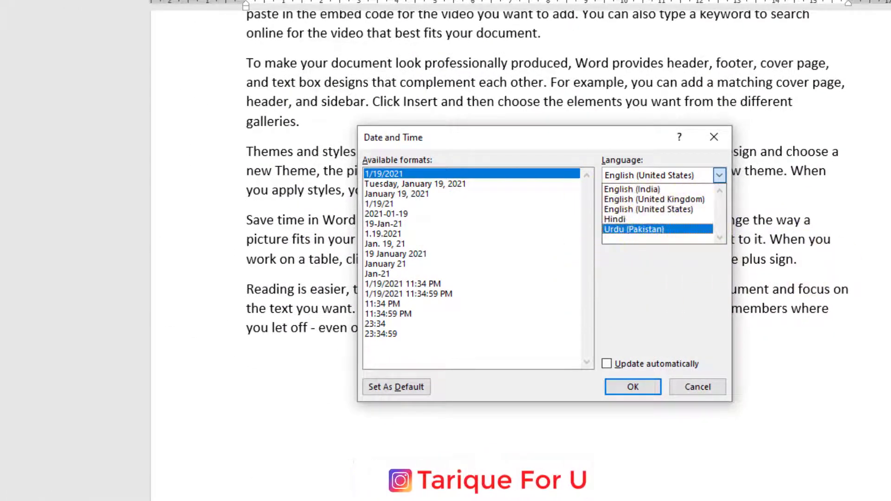
pyautogui.click(634, 220)
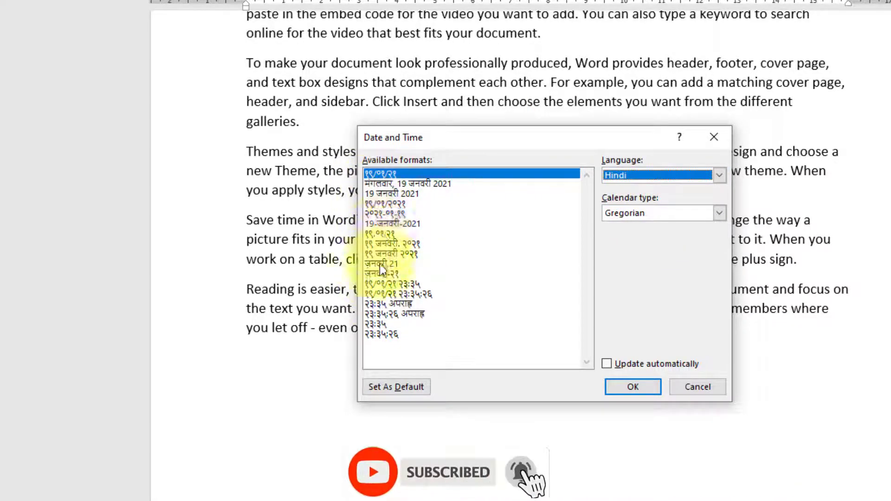
pyautogui.click(385, 203)
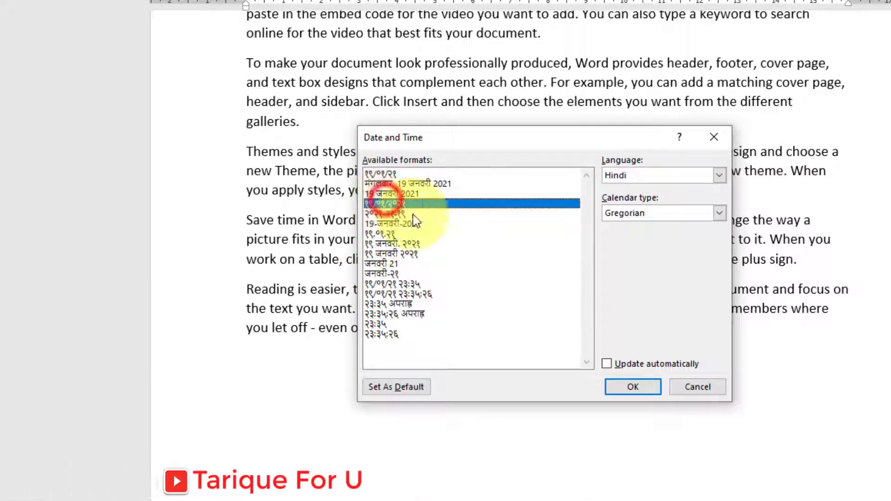
pyautogui.click(627, 388)
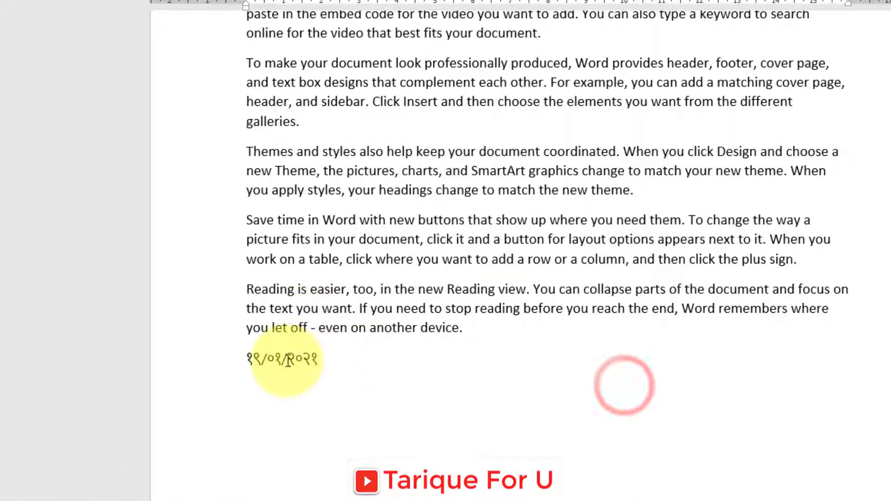
pyautogui.moveTo(323, 356); pyautogui.dragTo(246, 358)
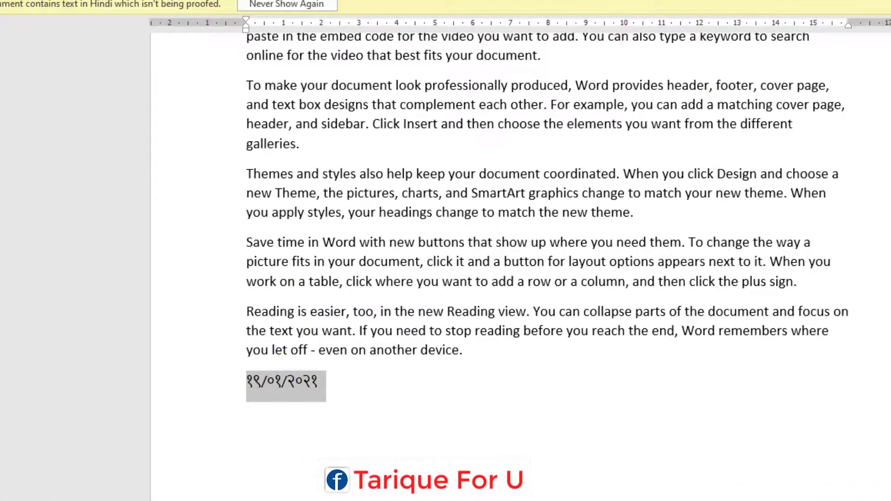
# - Insert the Hindi date with time and seconds, then select that line
pyautogui.hotkey('alt', 'n')
pyautogui.press('d')
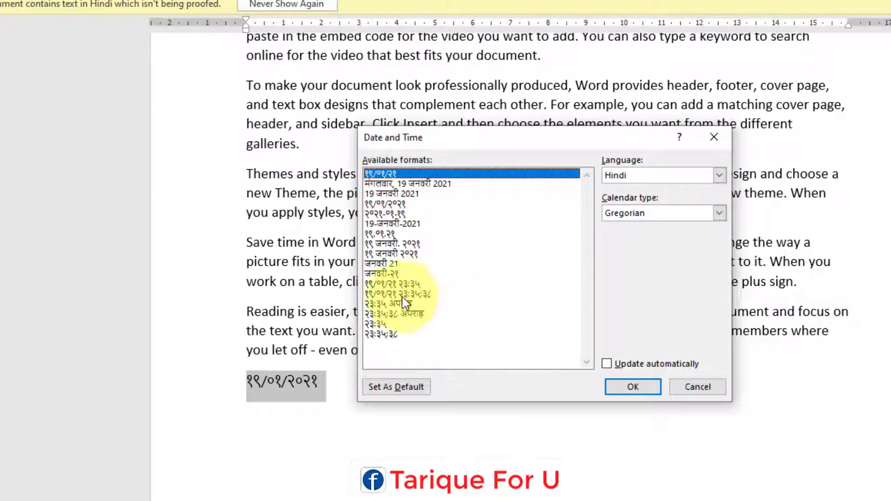
pyautogui.click(394, 294)
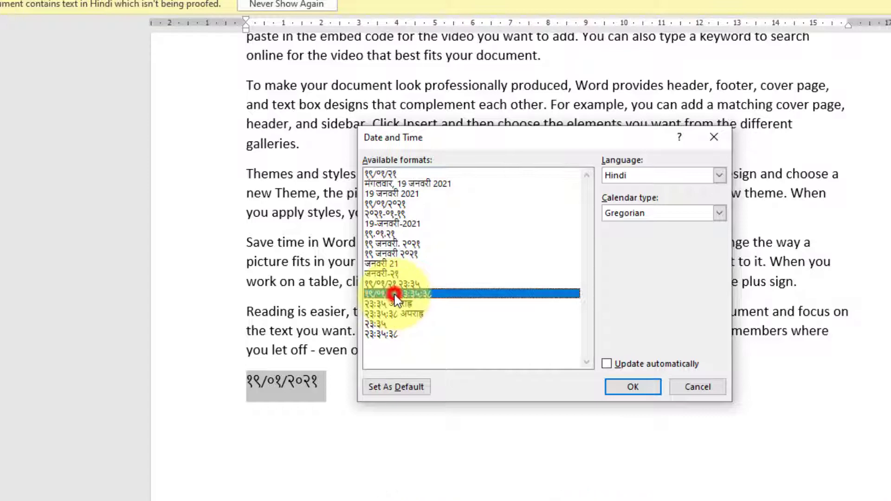
pyautogui.click(618, 386)
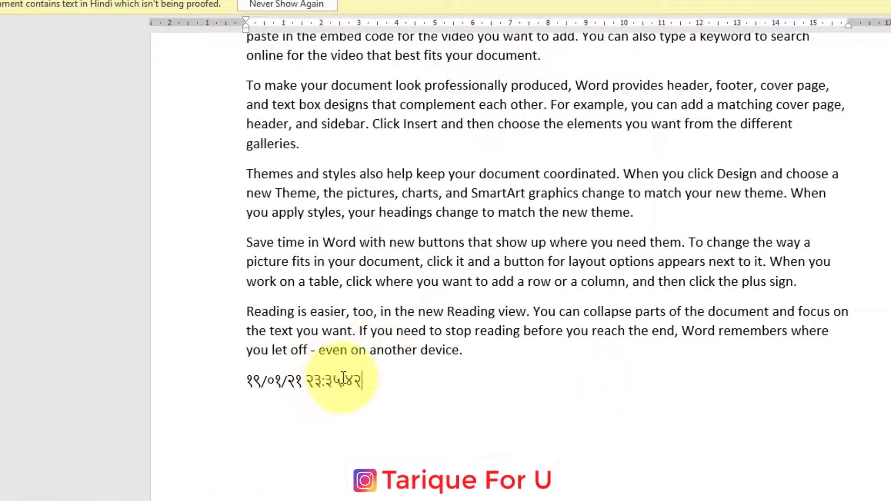
pyautogui.moveTo(374, 382); pyautogui.dragTo(218, 381)
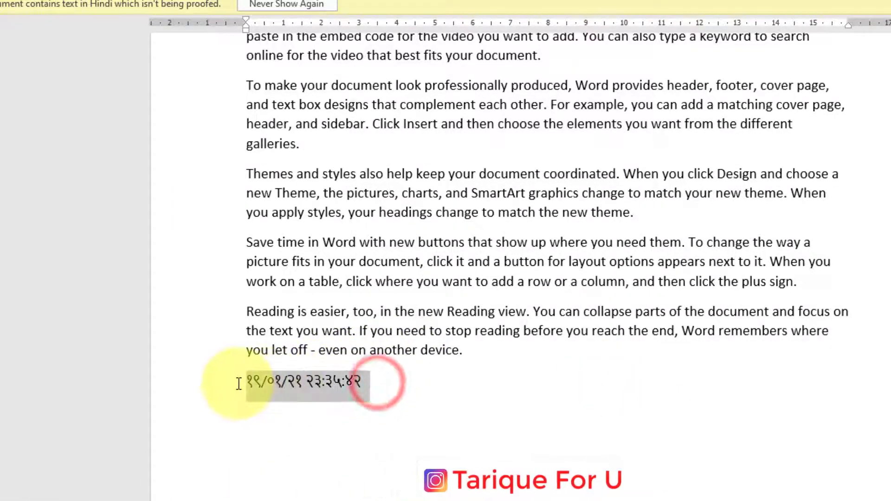
# - Replace it with the long Urdu (Pakistan) date منگل، 19 جنوری، 2021 including weekday
pyautogui.hotkey('alt', 'n')
pyautogui.press('d')
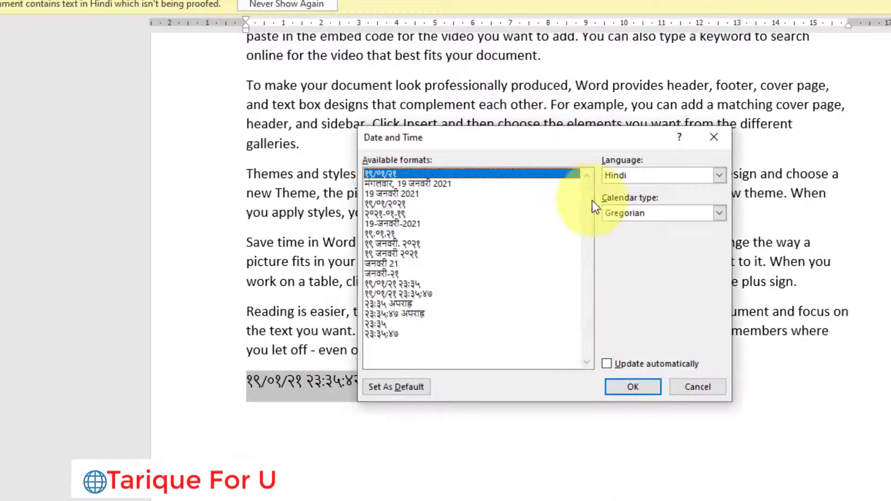
pyautogui.click(696, 176)
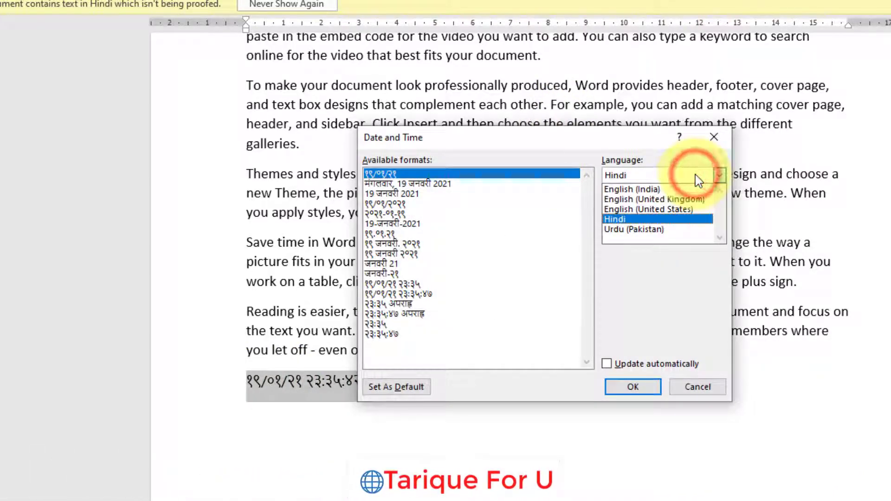
pyautogui.click(636, 229)
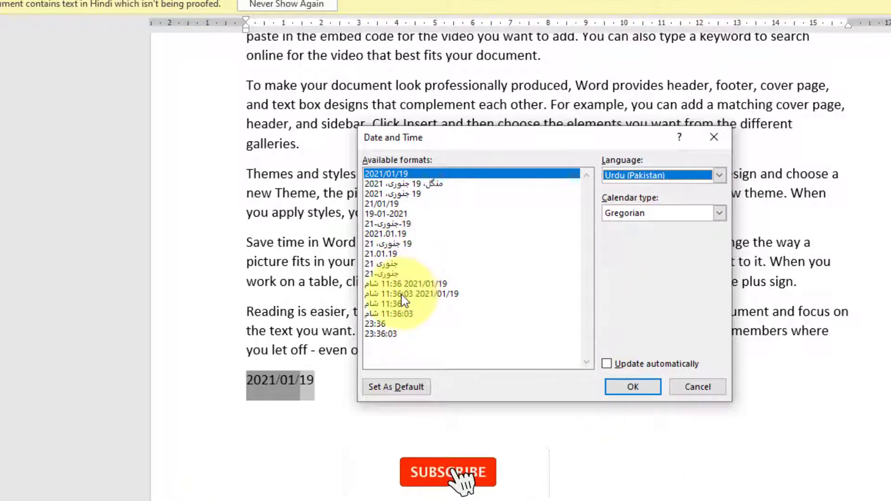
pyautogui.click(409, 184)
pyautogui.click(633, 388)
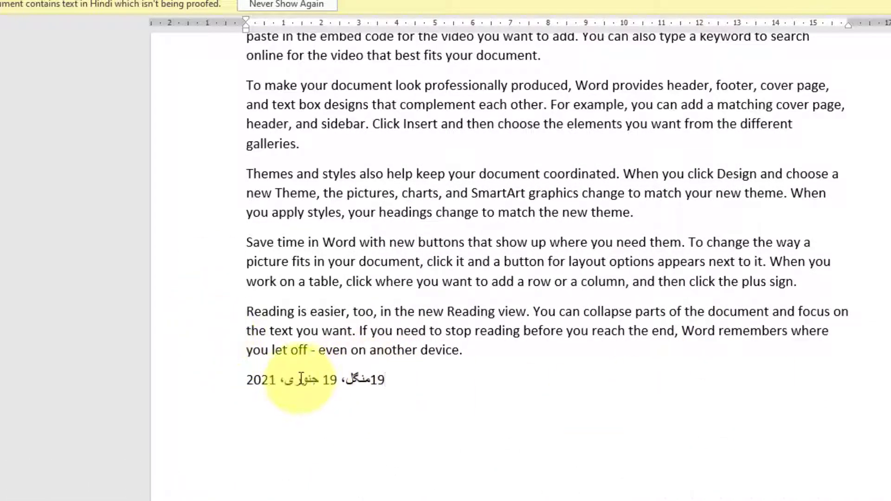
# - Select the Urdu date line and list the calendar types in the Date and Time dialog
pyautogui.click(396, 381)
pyautogui.moveTo(303, 382); pyautogui.dragTo(378, 375)
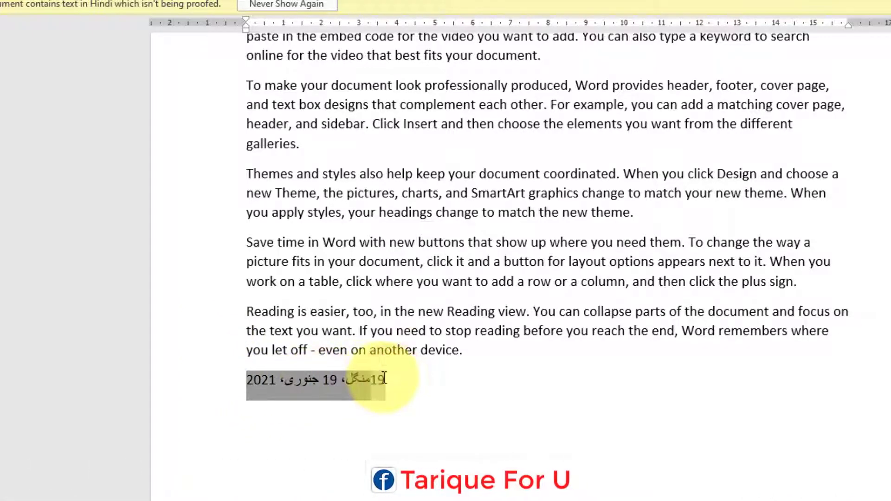
pyautogui.hotkey('alt', 'n')
pyautogui.press('d')
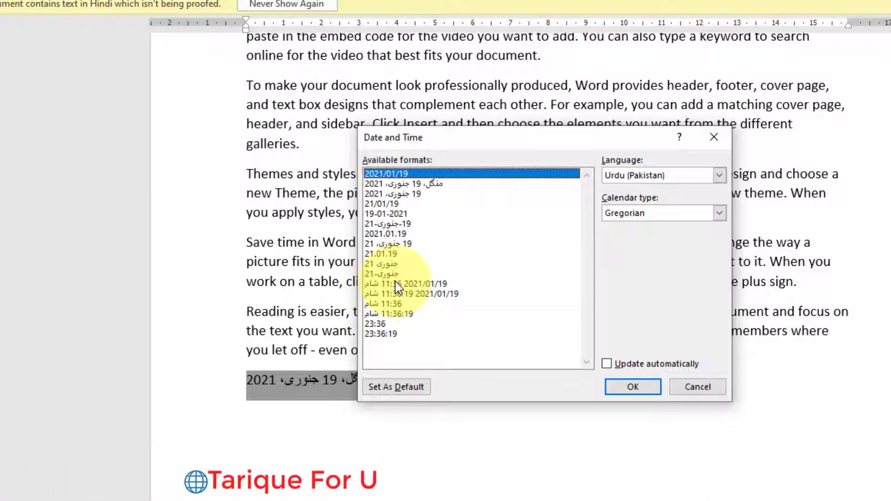
pyautogui.click(639, 216)
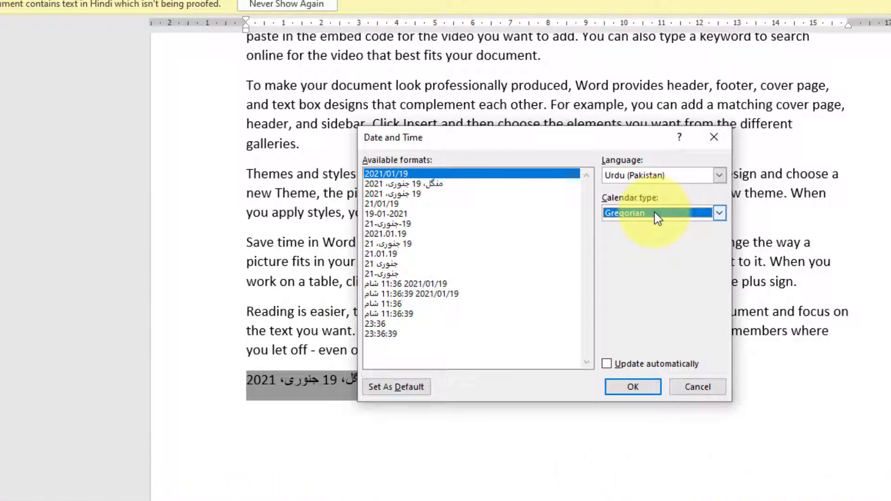
pyautogui.click(717, 212)
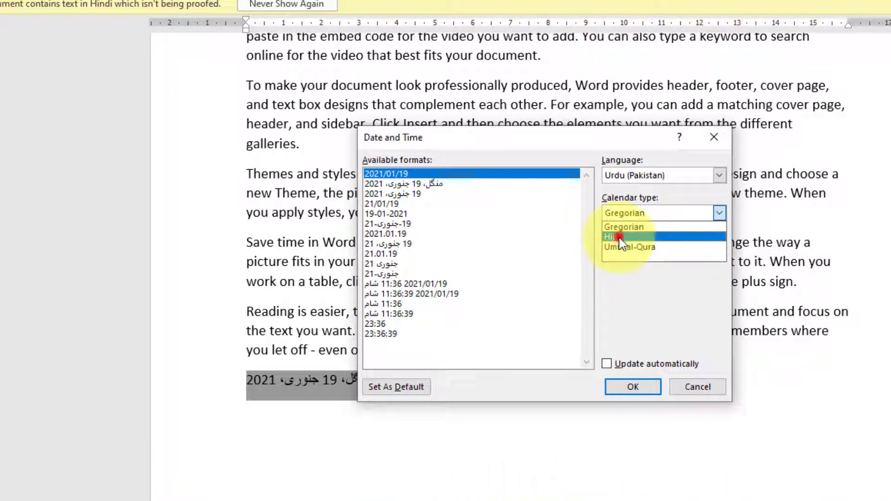
# - Switch to the Hijri Umm al-Qura calendar and insert the month-year date 19جمادی الثانی-42
pyautogui.click(620, 237)
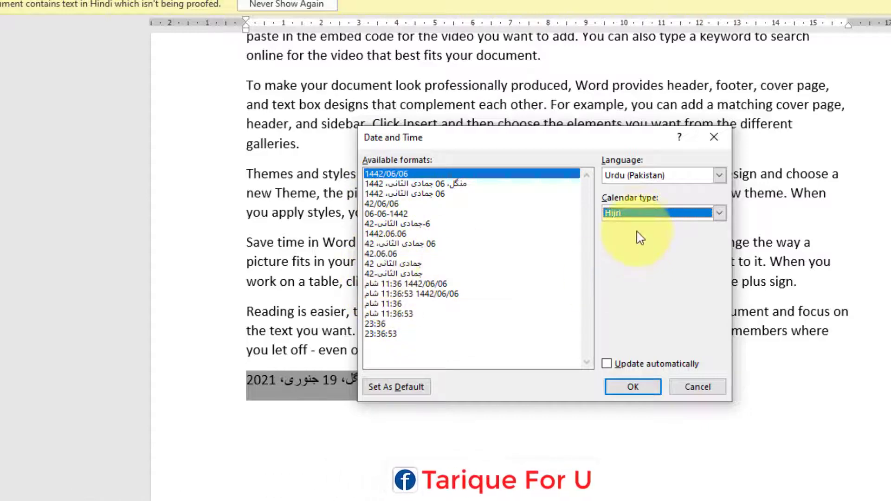
pyautogui.click(632, 213)
pyautogui.click(624, 247)
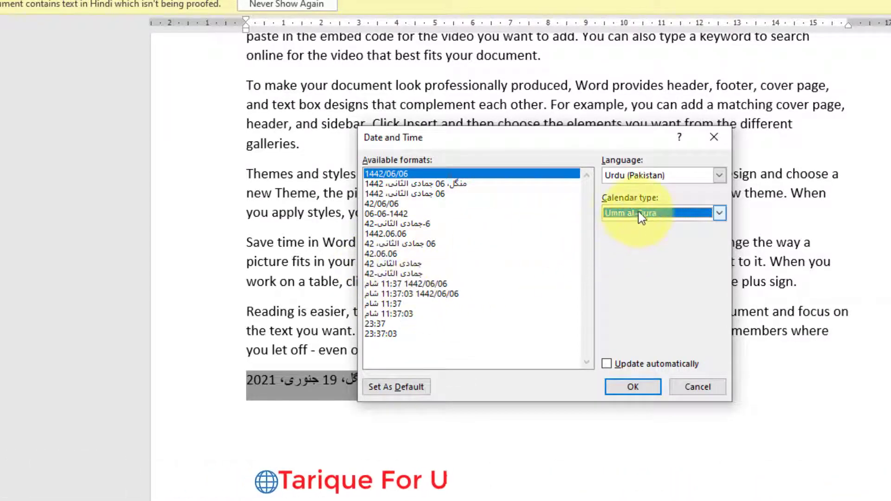
pyautogui.click(388, 274)
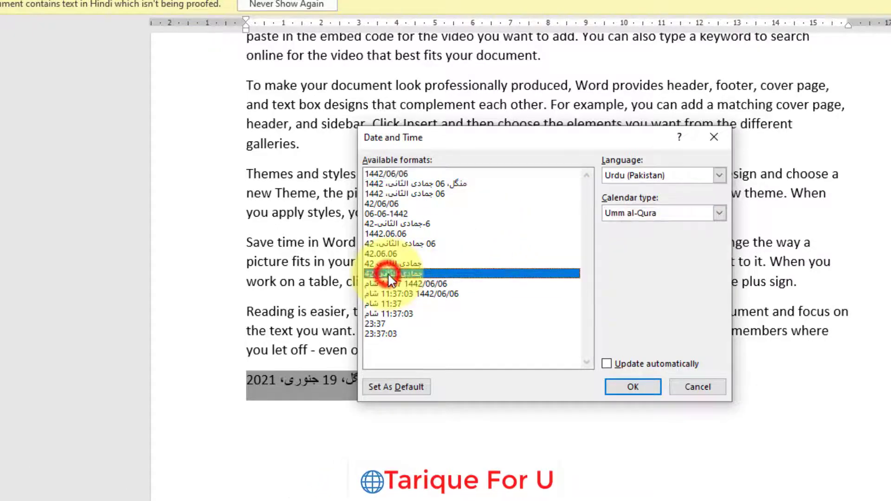
pyautogui.click(632, 387)
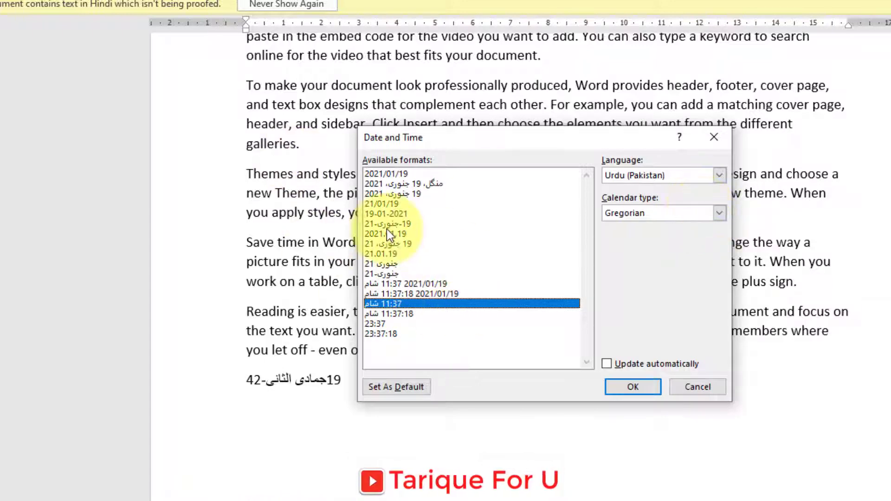
# - Set the language to English (United Kingdom) and insert 19/01/2021 after the Hijri date
pyautogui.click(720, 176)
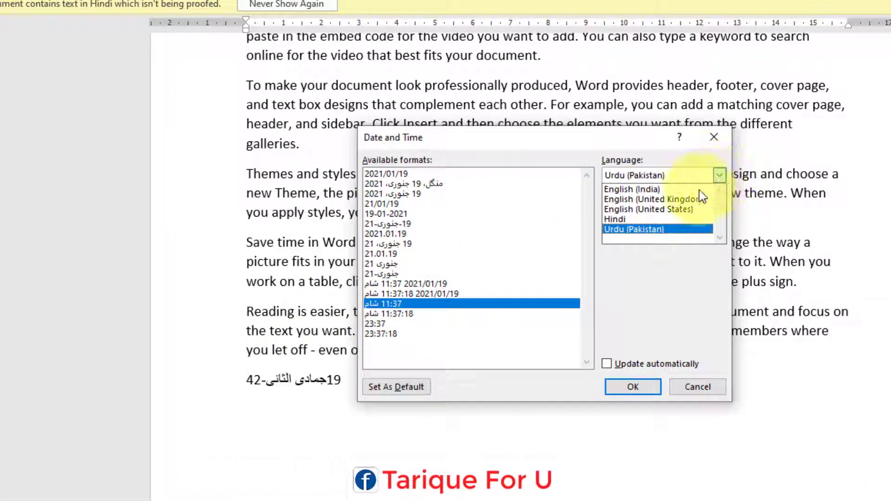
pyautogui.click(645, 199)
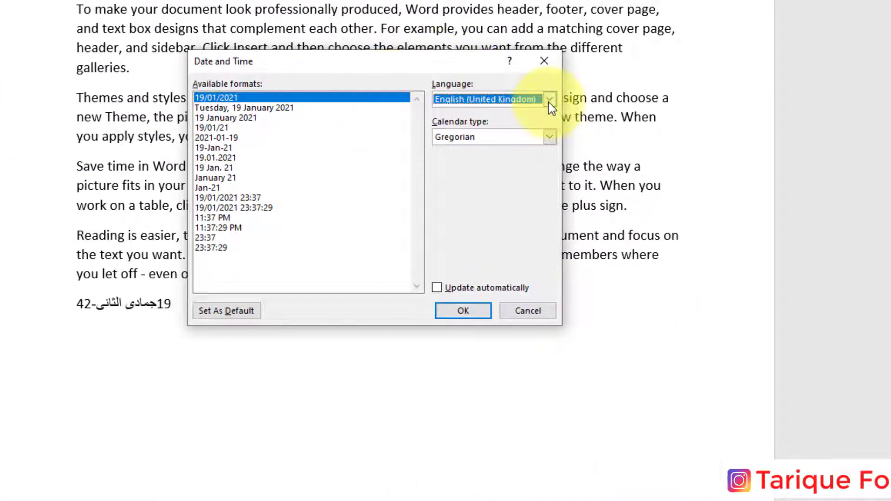
pyautogui.click(550, 99)
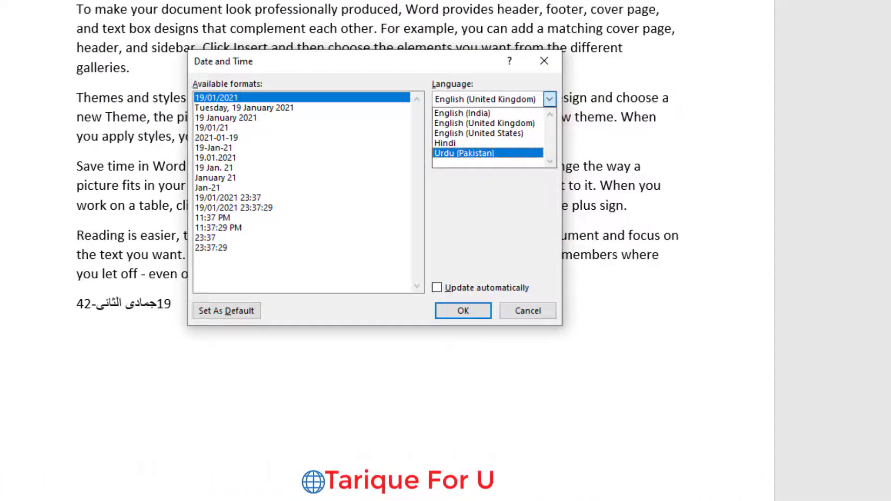
pyautogui.click(463, 312)
pyautogui.click(471, 311)
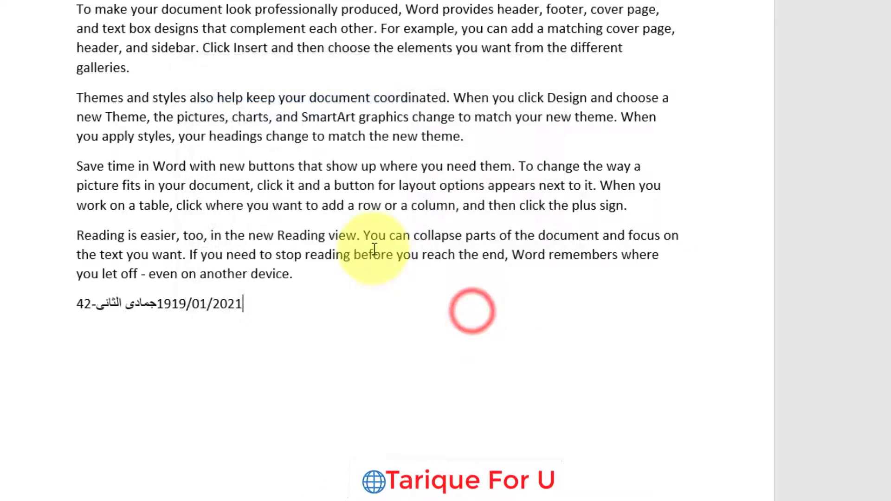